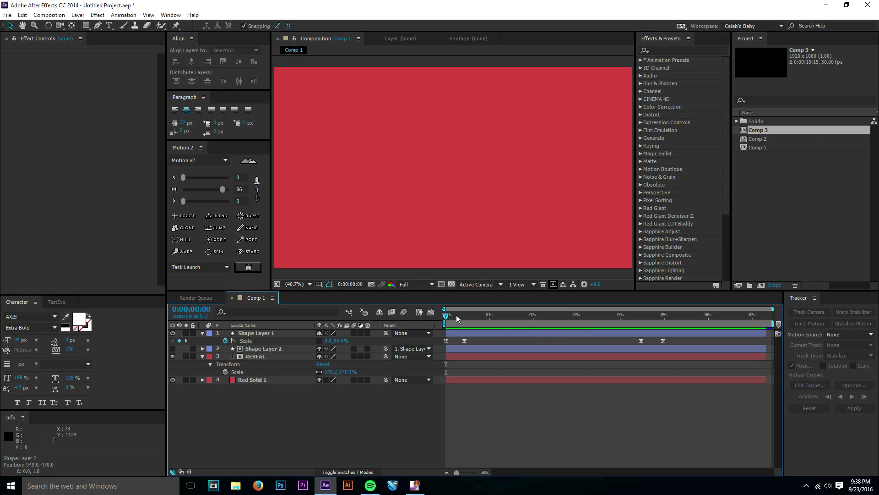
Scrub Comp 1 to preview the line reveal, stopping at 0:00:01:29 with no layers selected.
drag(456, 317, 450, 321)
drag(470, 316, 533, 316)
click(468, 334)
click(268, 335)
click(268, 358)
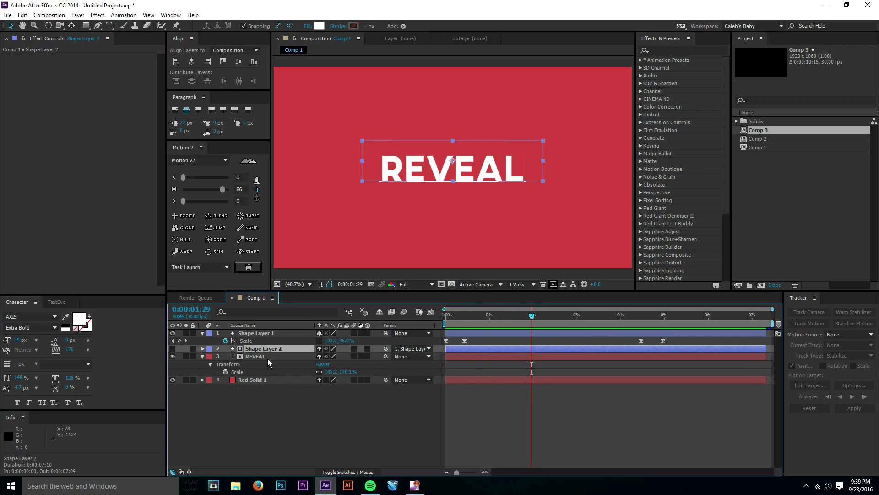
click(273, 413)
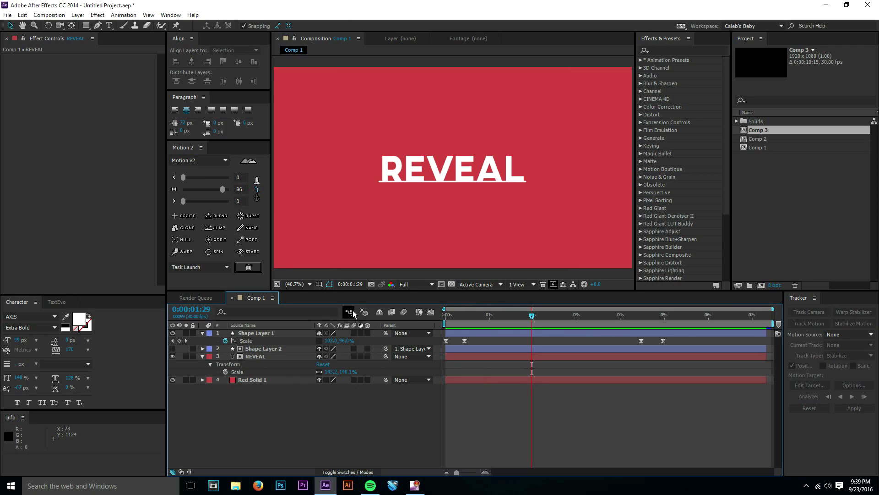
Create new composition Comp 4 and add a red solid background.
key(ctrl+n)
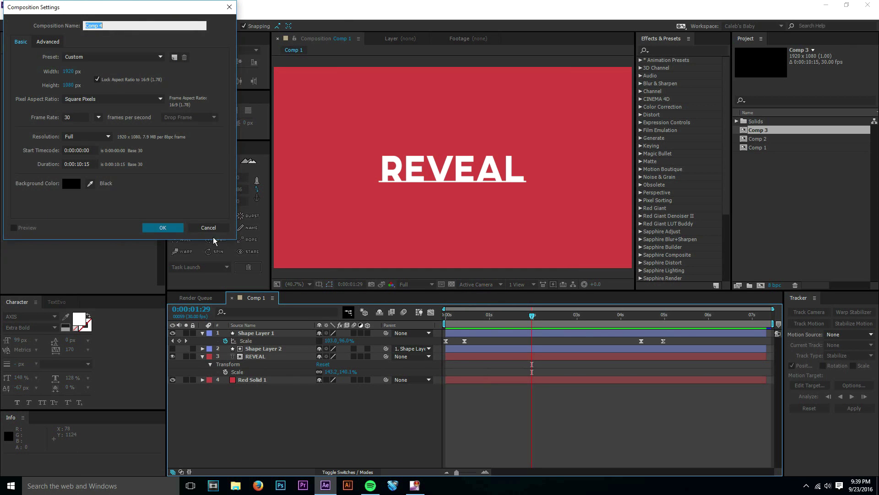
key(Return)
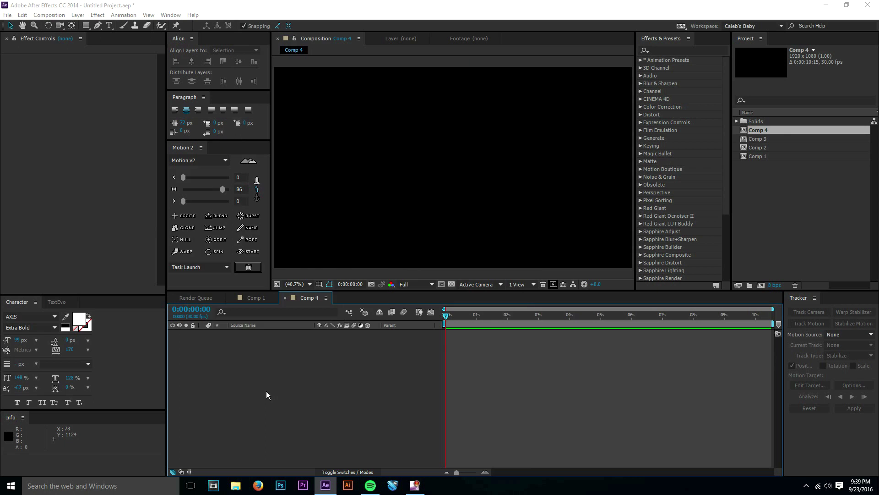
key(ctrl+y)
click(317, 389)
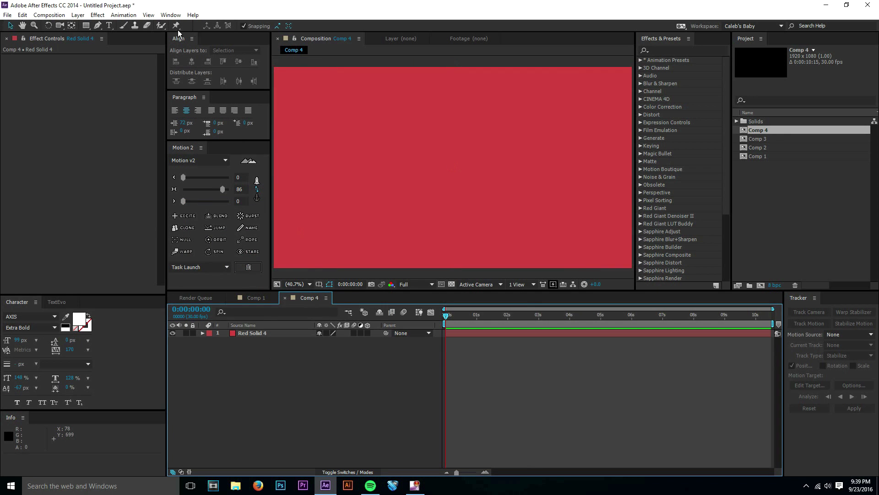
Type the word REVEAL and set its tracking to -30.
click(109, 25)
click(447, 193)
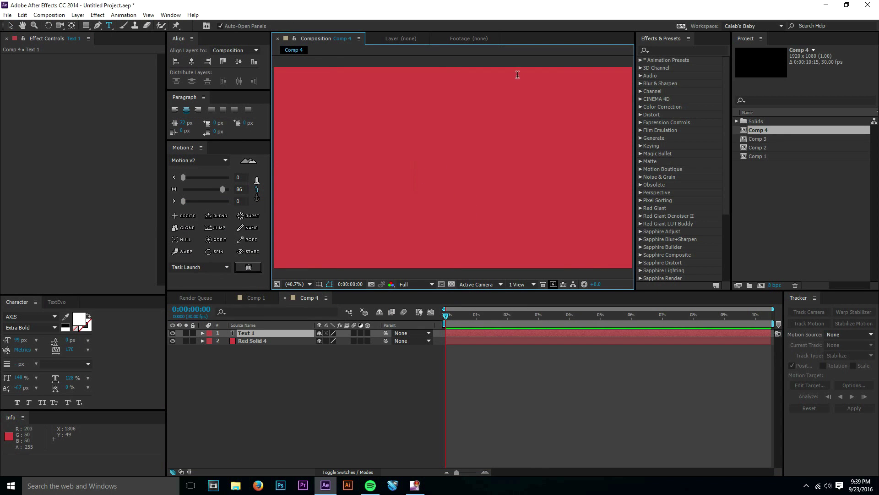
text(REVEAL)
key(ctrl+a)
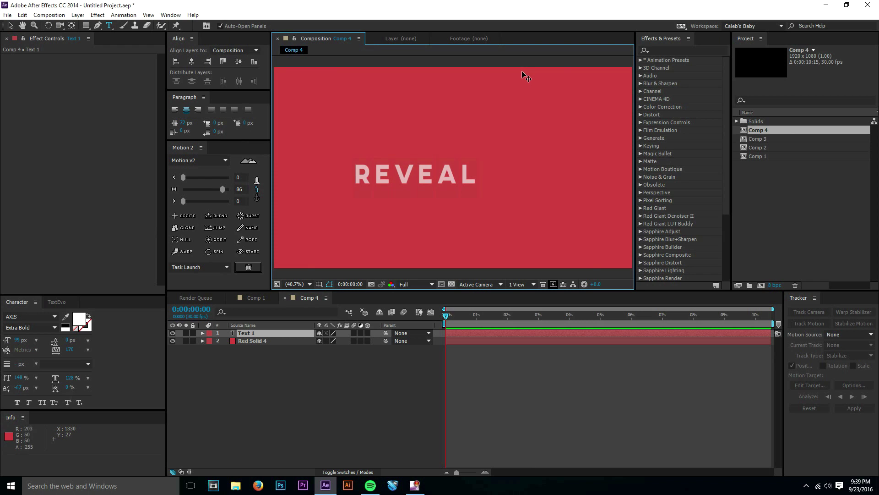
key(alt+Left)
key(alt+Left)
key(alt+Left)
key(alt+Left)
key(alt+Left)
key(alt+Left)
key(alt+Left)
key(alt+Left)
key(alt+Left)
key(alt+Left)
key(alt+Left)
key(alt+Left)
key(alt+Left)
key(alt+Left)
key(alt+Left)
key(alt+Left)
key(alt+Left)
key(alt+Left)
key(alt+Left)
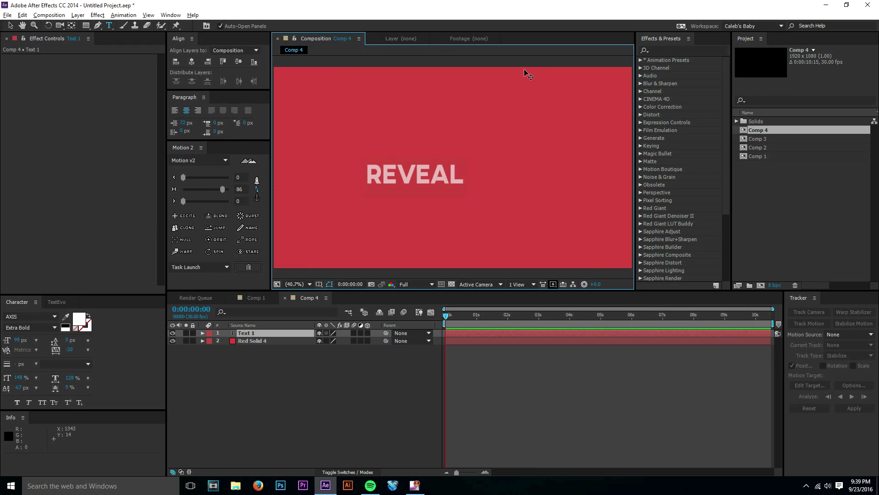
key(alt+Right)
key(alt+Right)
key(alt+Right)
key(alt+Right)
Select the REVEAL layer and centre it vertically and horizontally in the composition.
click(248, 413)
click(254, 334)
click(256, 341)
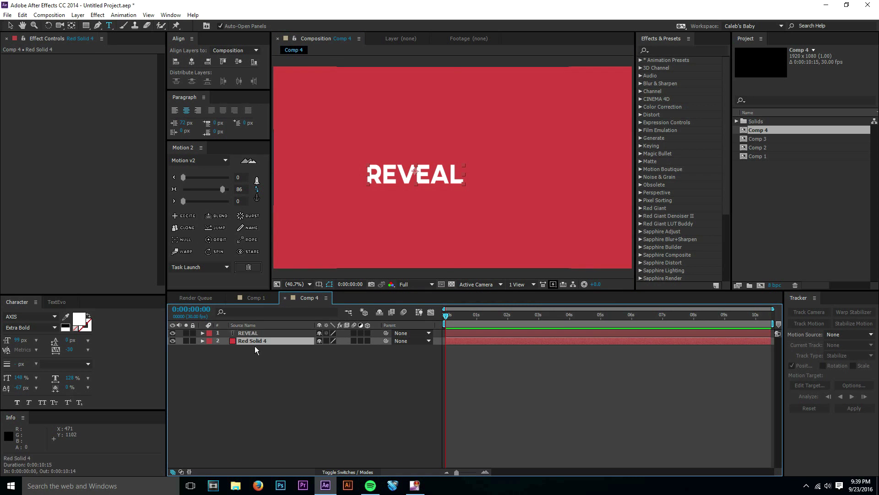
click(255, 333)
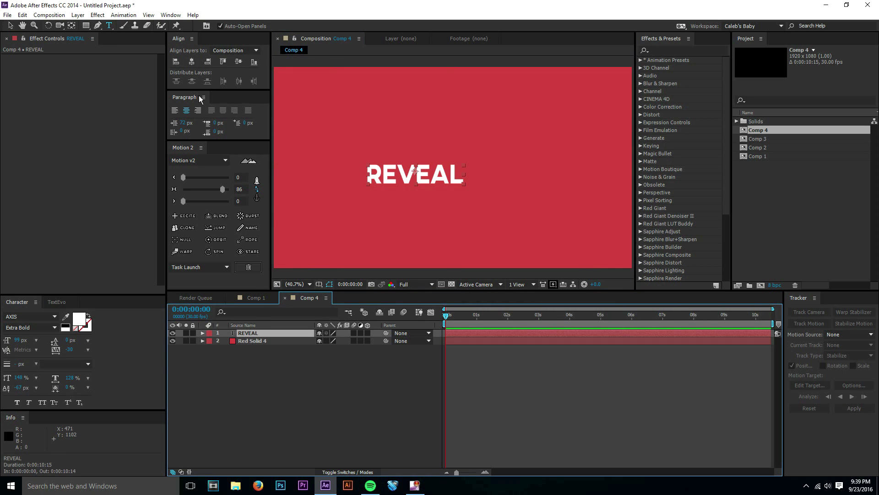
click(237, 62)
click(191, 61)
key(s)
click(266, 188)
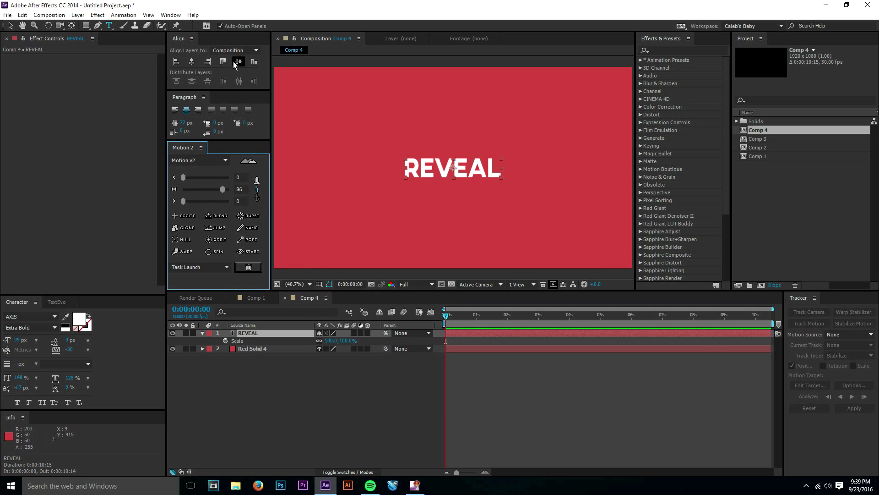
click(193, 61)
Scale the REVEAL text up to 194%.
key(s)
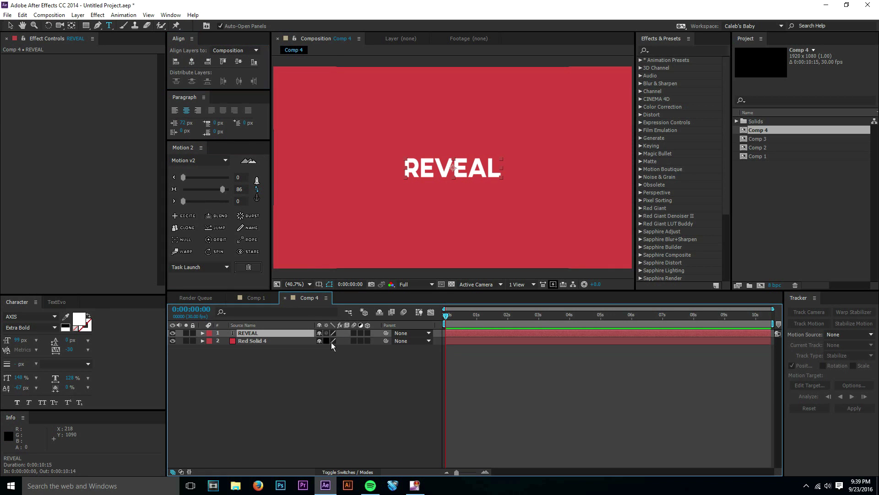
key(s)
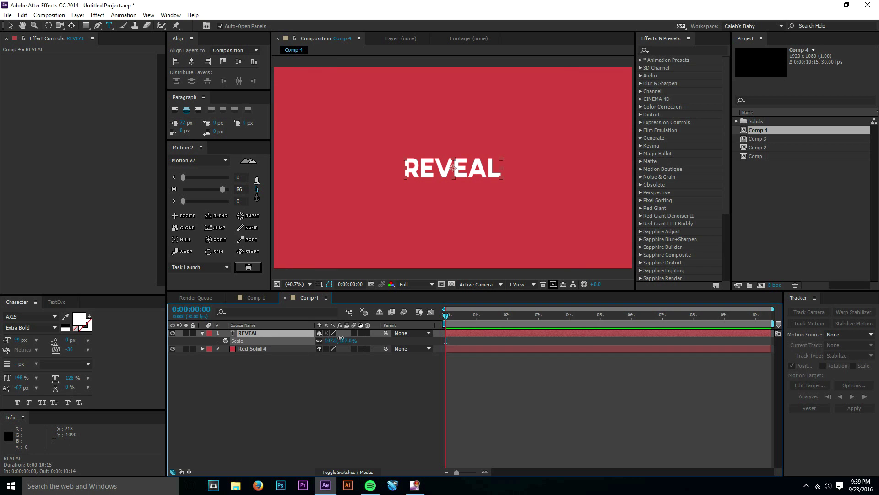
drag(329, 340, 365, 329)
click(374, 402)
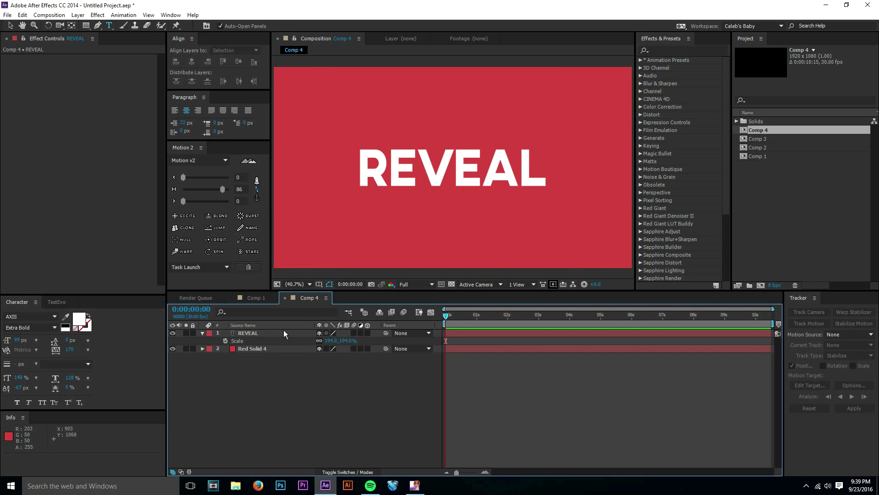
Add Shape Layer 1 and draw a two-point horizontal line above REVEAL with the Pen.
click(79, 15)
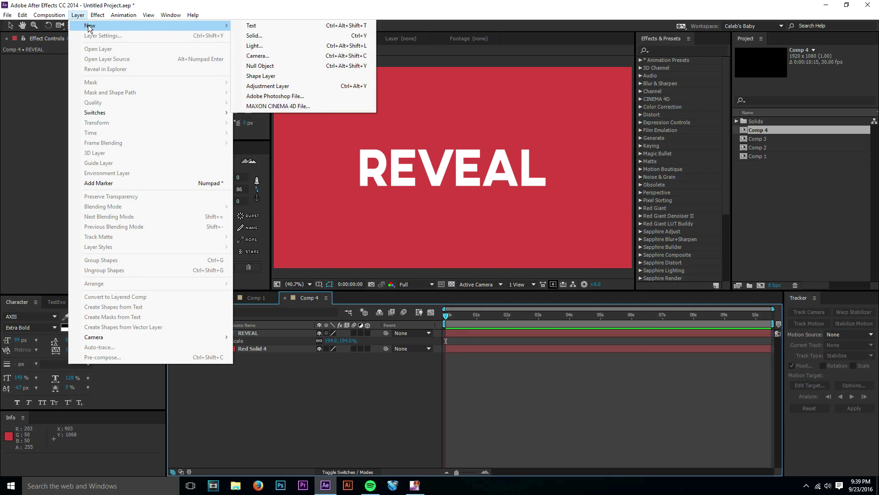
mouse_move(83, 26)
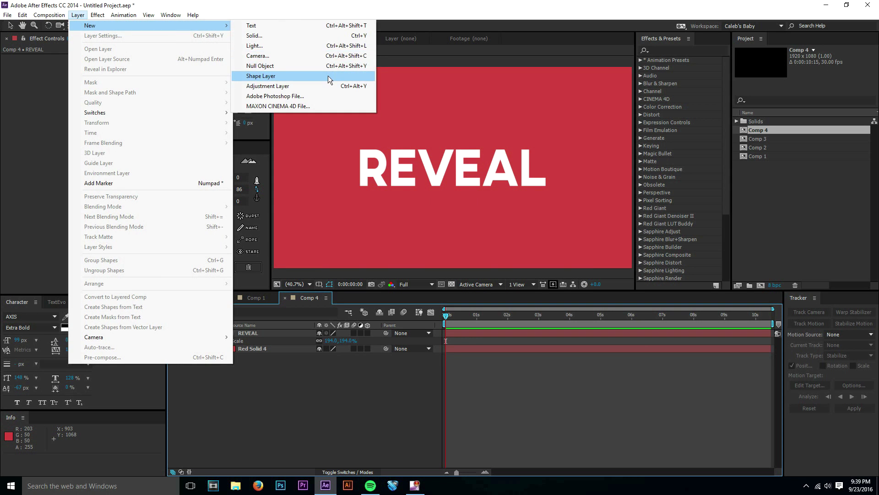
click(344, 77)
click(270, 340)
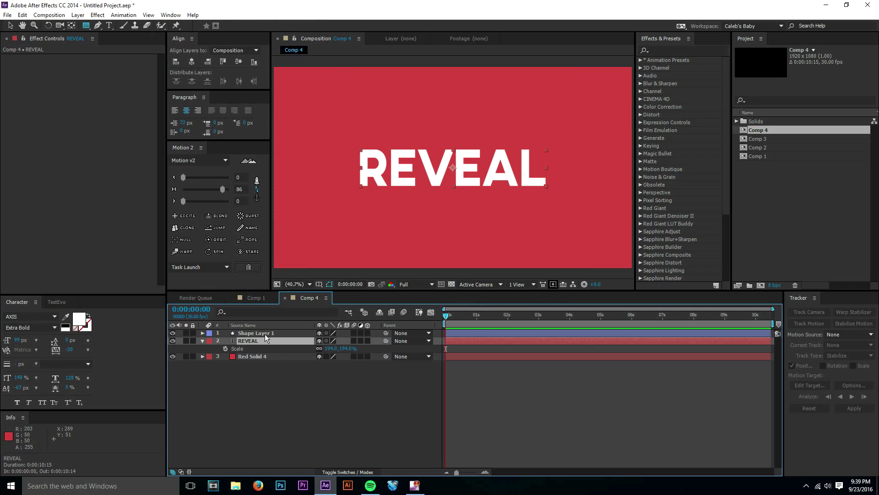
click(263, 332)
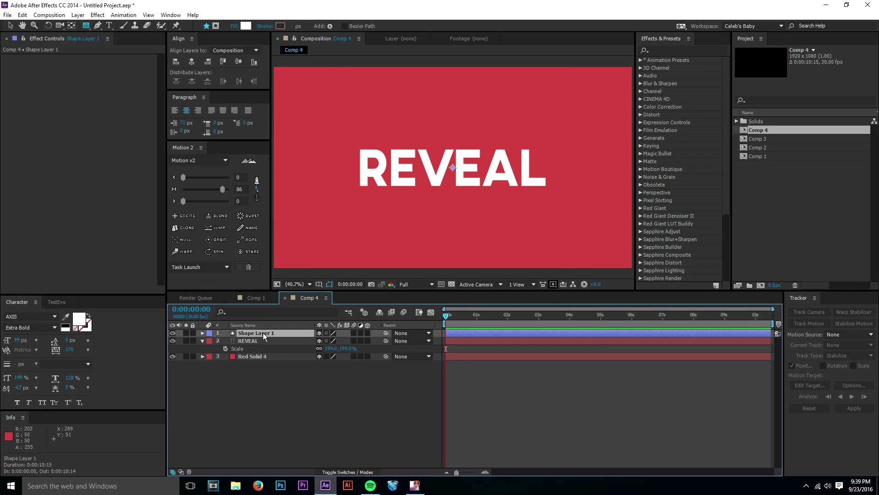
click(98, 25)
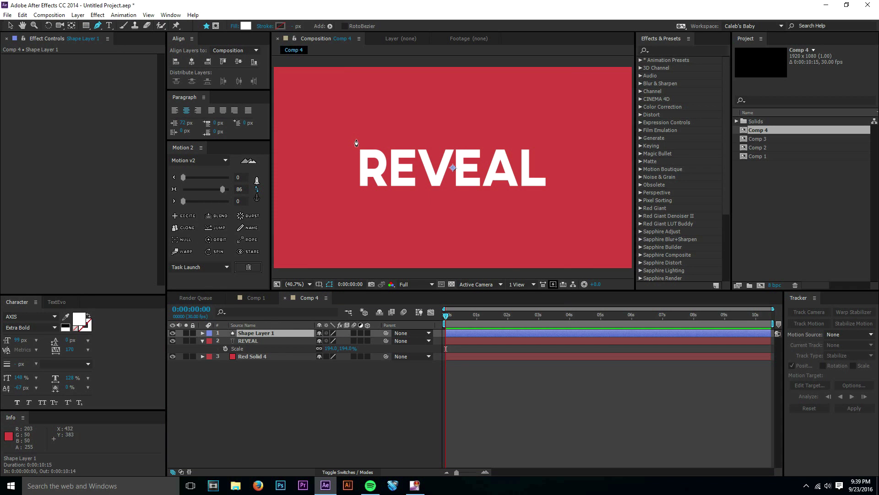
click(358, 140)
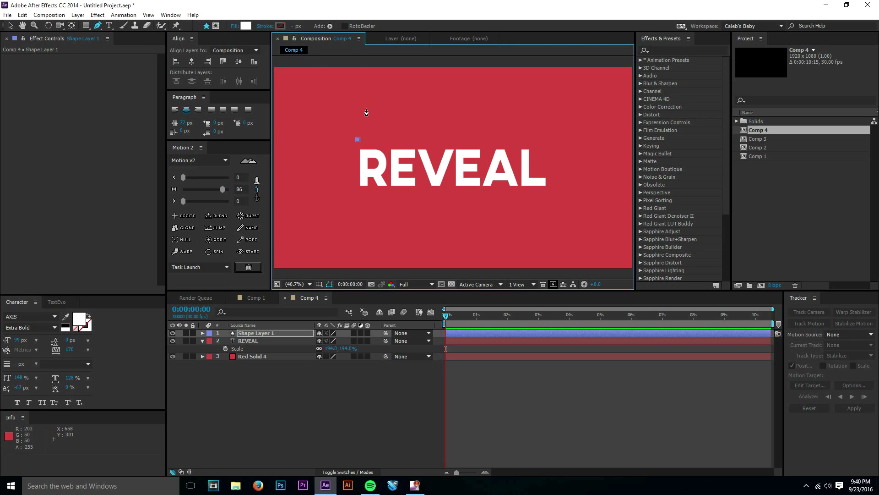
click(542, 139)
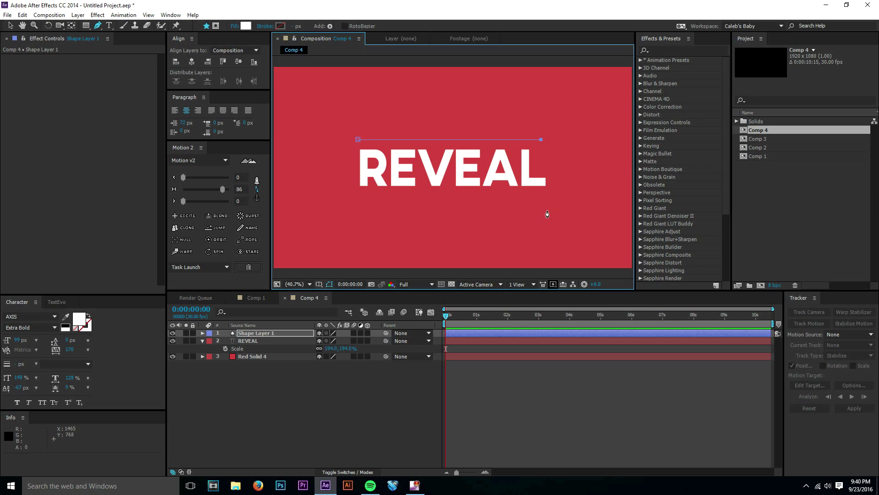
Set the line's fill to None and its stroke colour to white.
click(237, 26)
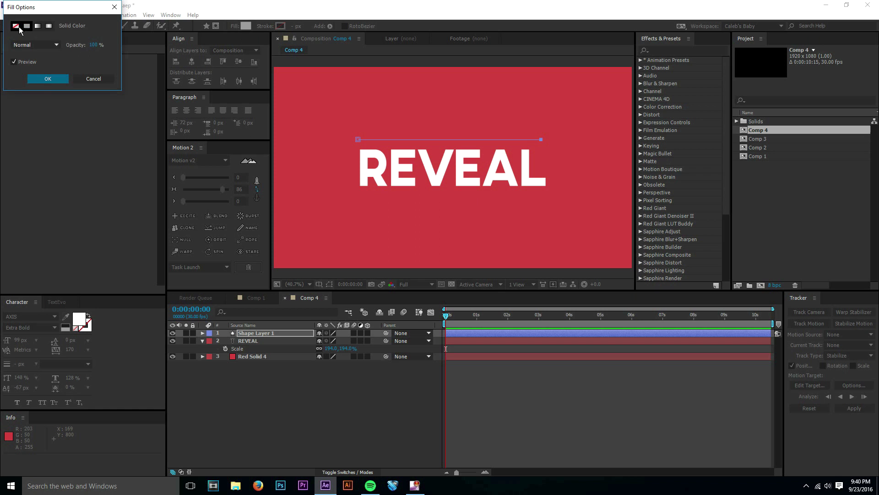
click(17, 26)
click(46, 79)
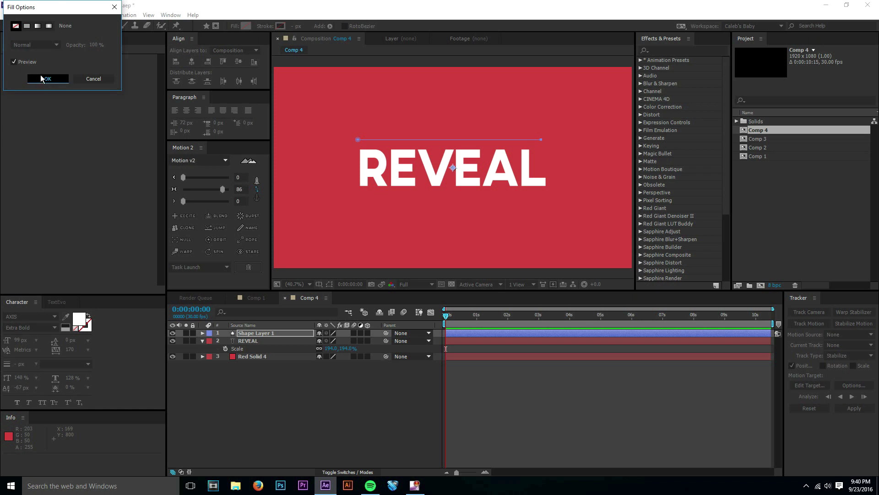
click(281, 26)
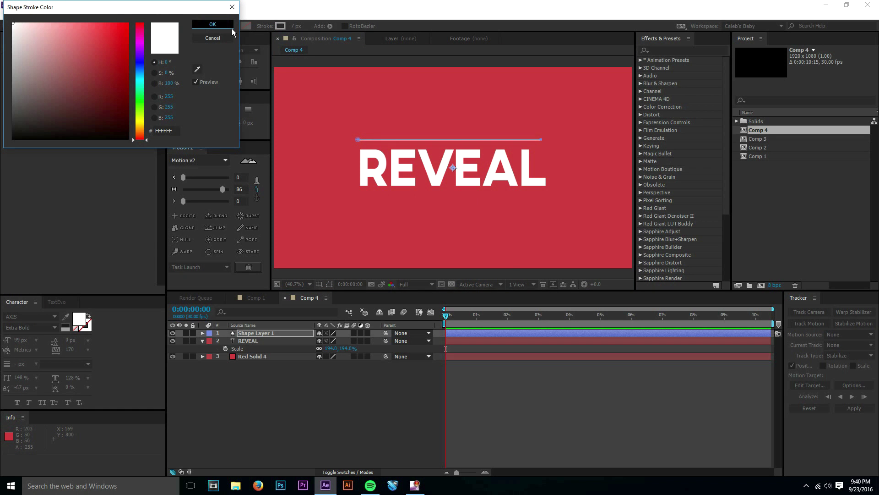
click(213, 24)
Set the line's stroke width to 9 px.
click(340, 396)
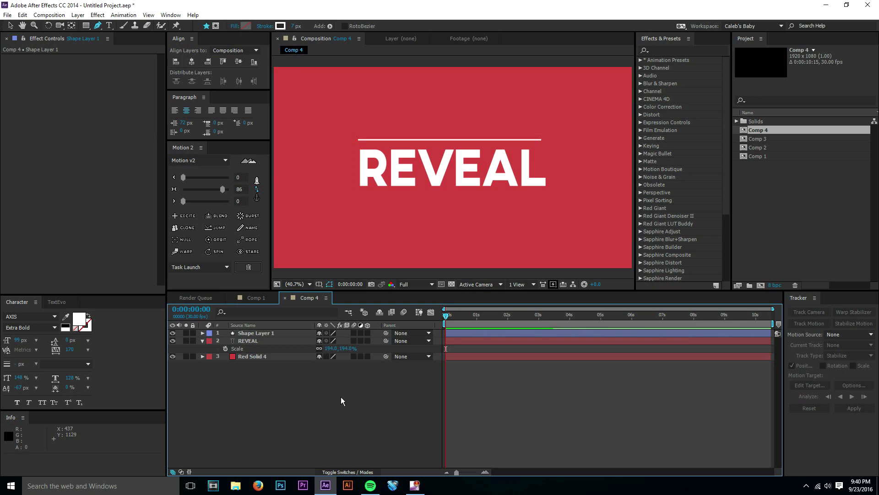
click(259, 333)
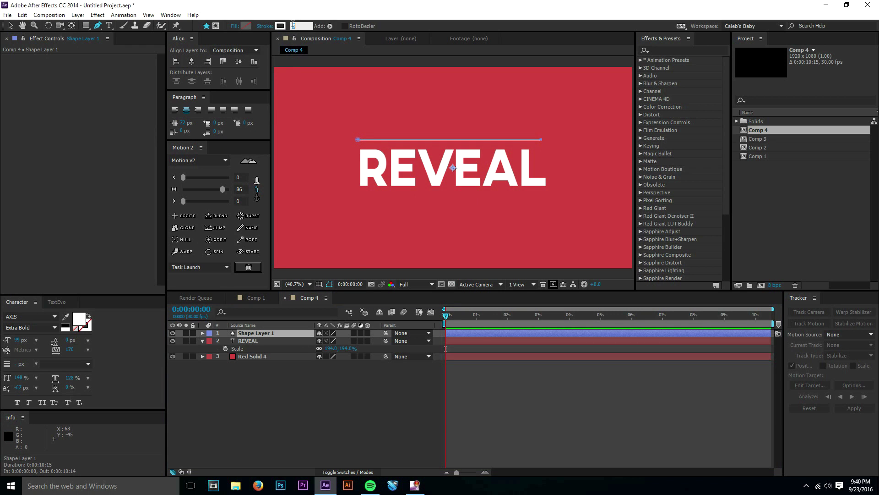
text(9)
key(Return)
click(361, 399)
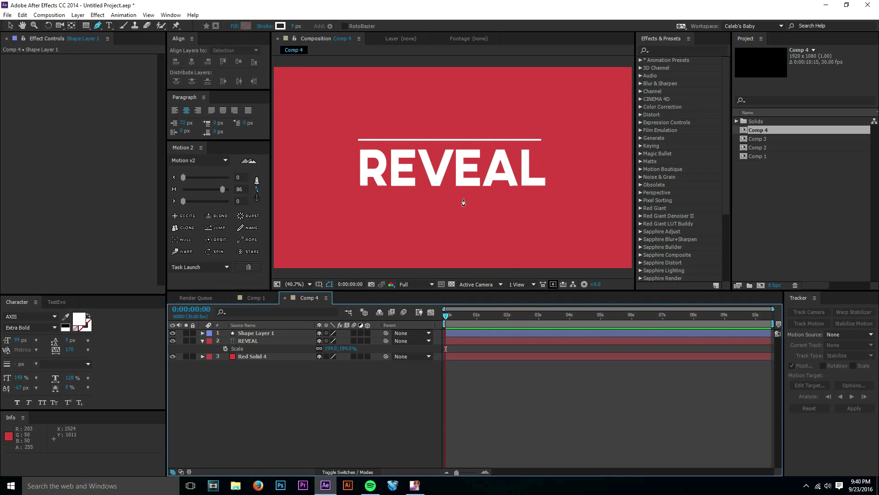
click(247, 335)
click(323, 408)
click(281, 333)
mouse_move(256, 195)
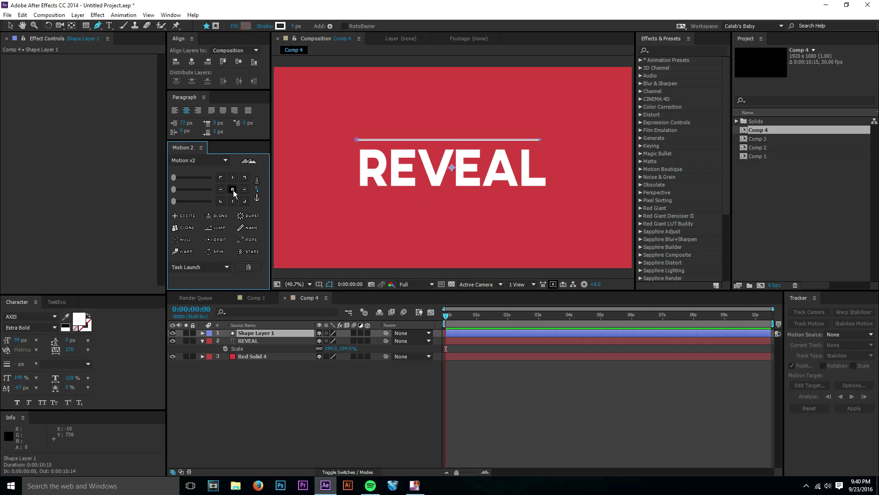
click(323, 460)
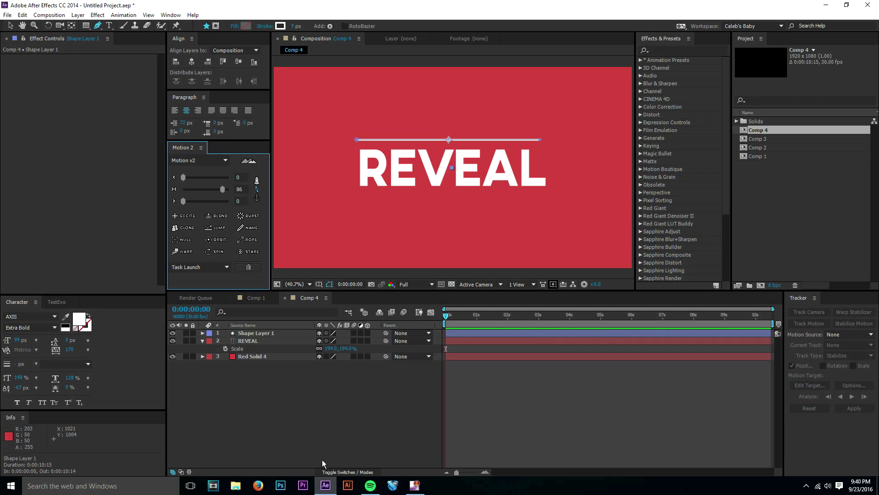
click(11, 25)
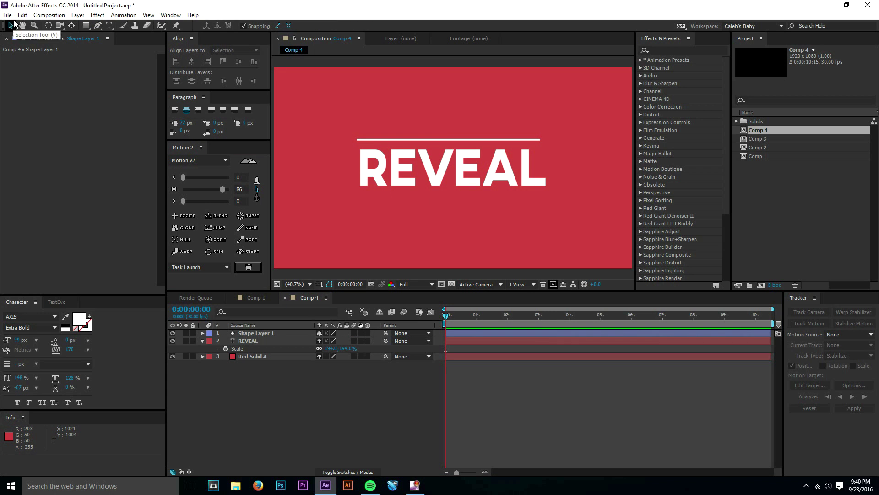
Try moving Shape Layer 1's position down, then undo the change.
click(259, 340)
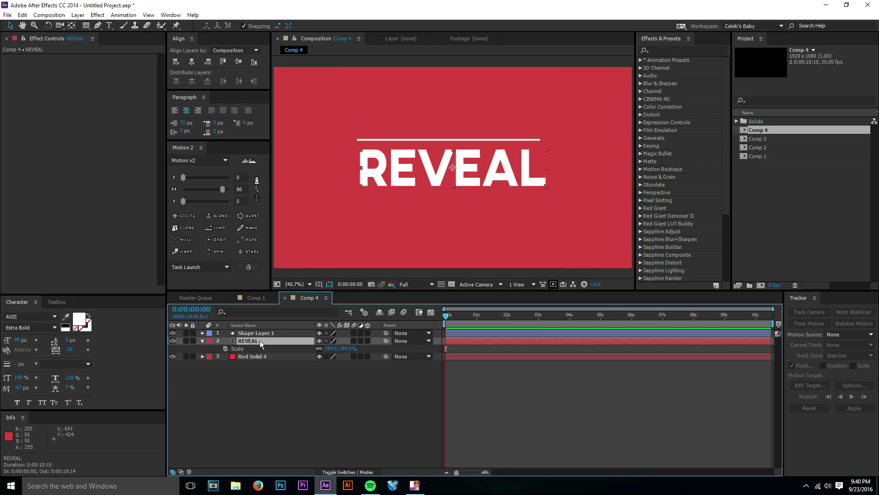
click(257, 332)
key(p)
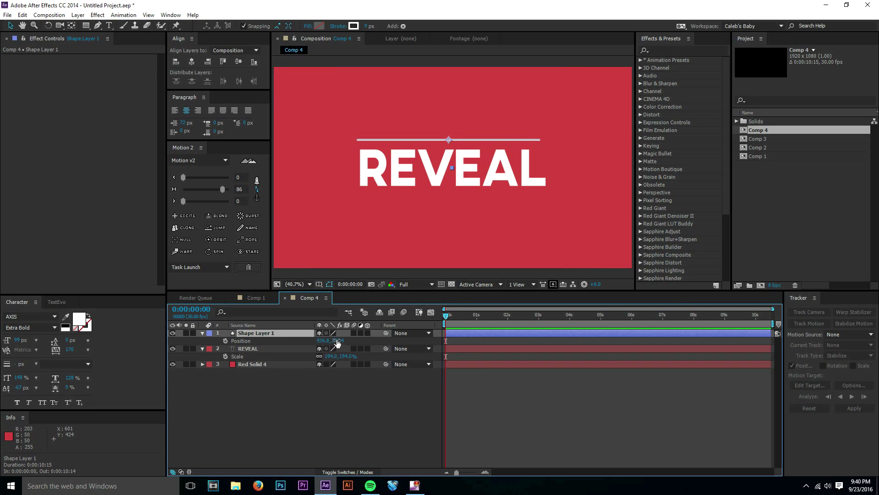
drag(337, 342, 368, 318)
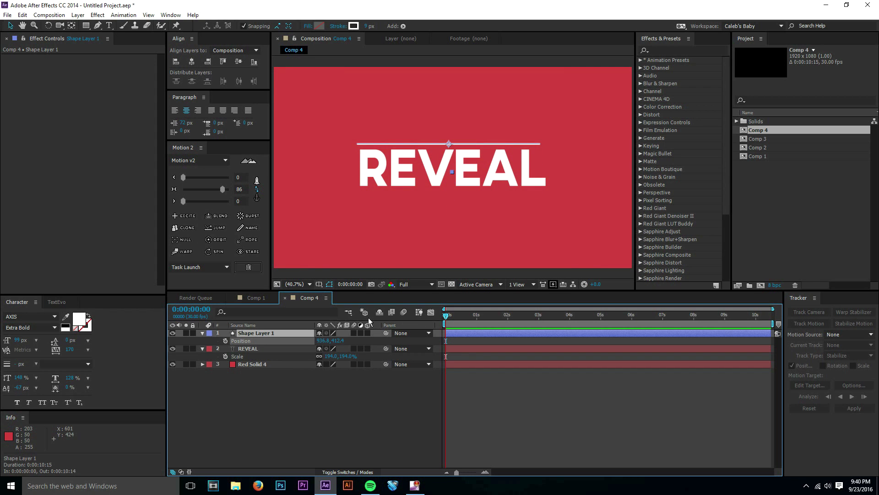
key(ctrl+z)
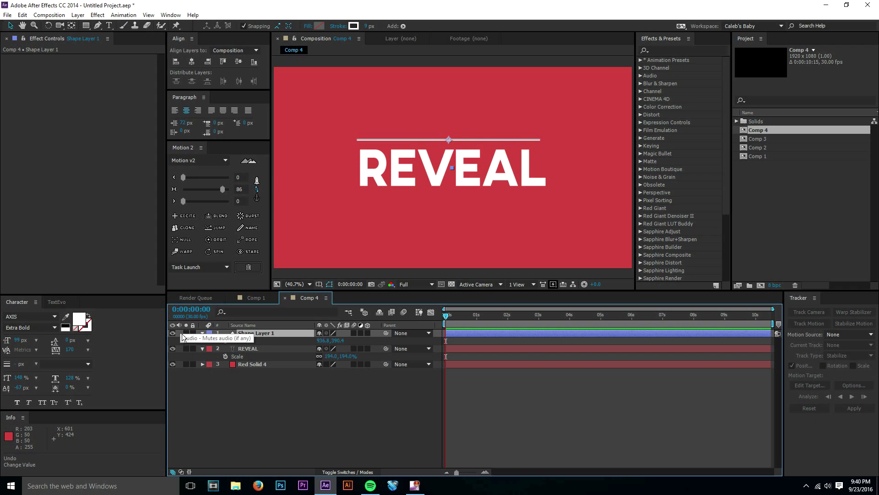
Keyframe the line's Scale at 110% and set Position Y to about 379.4 above REVEAL.
click(225, 340)
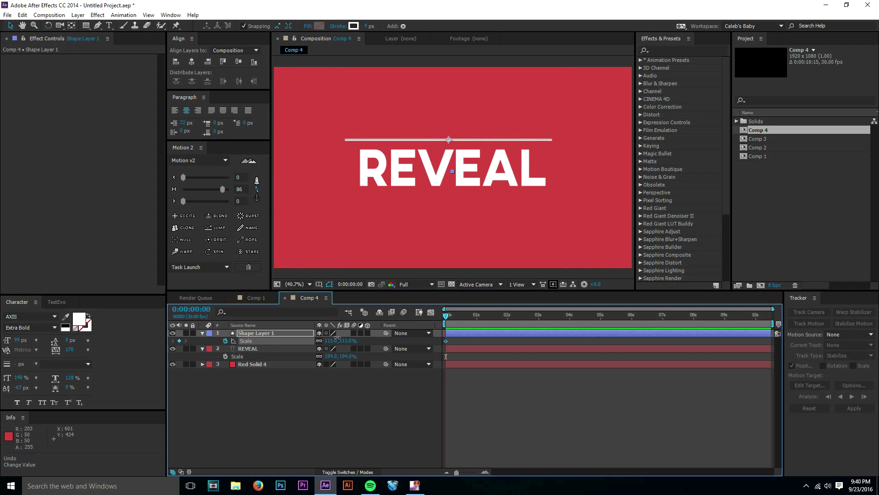
click(396, 422)
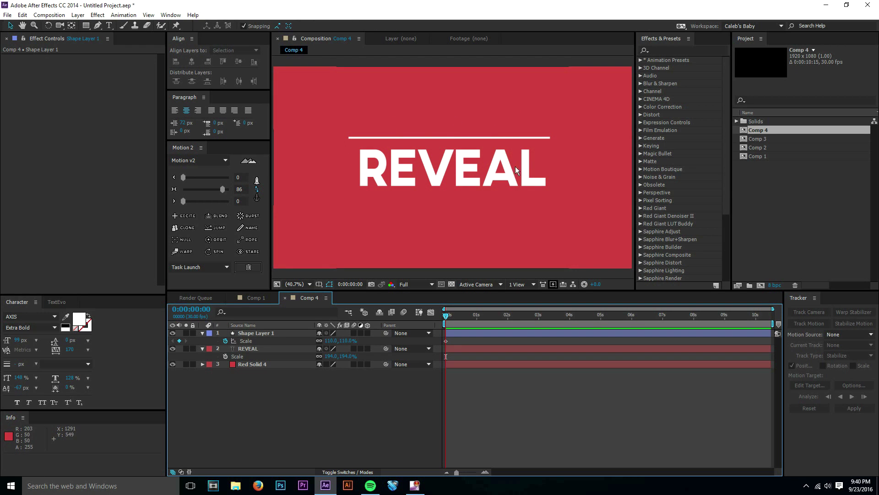
click(269, 334)
key(p)
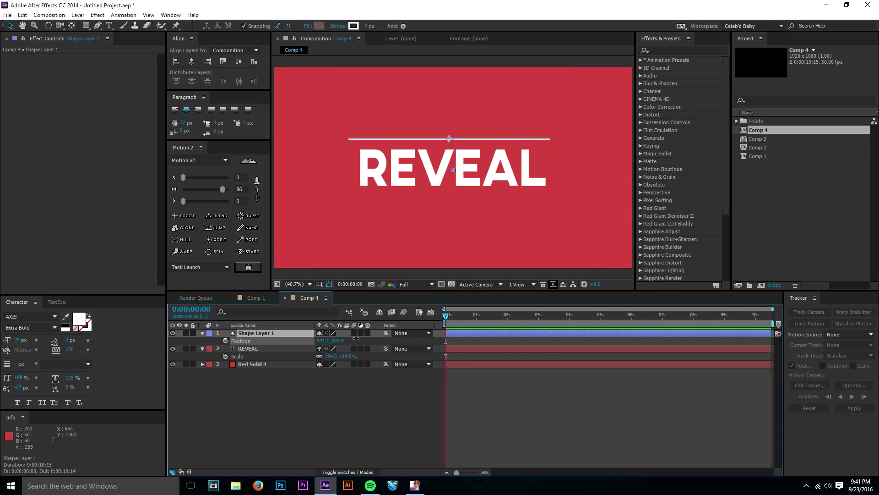
drag(356, 338, 400, 343)
click(375, 389)
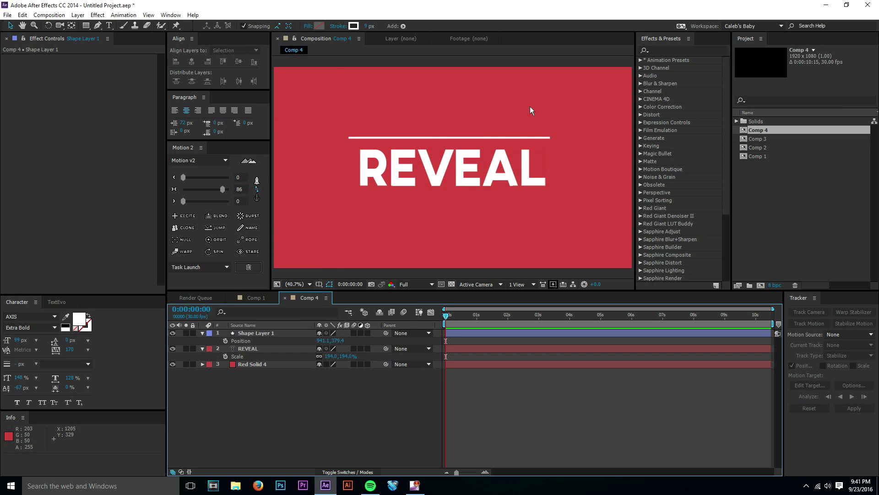
click(261, 333)
click(285, 347)
click(274, 334)
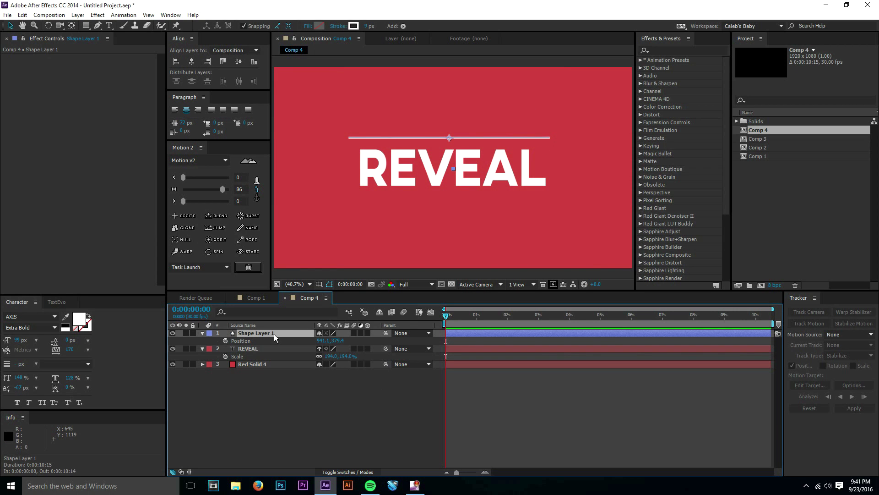
click(259, 298)
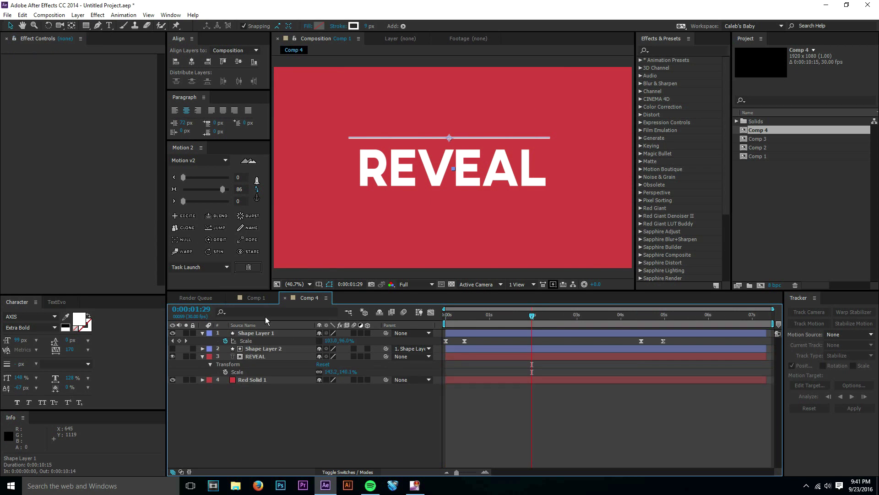
click(259, 347)
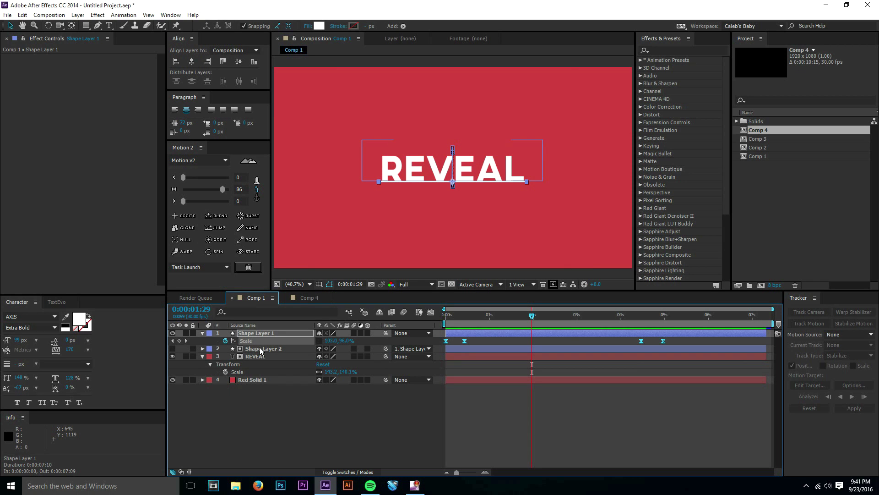
click(172, 349)
click(173, 349)
click(173, 348)
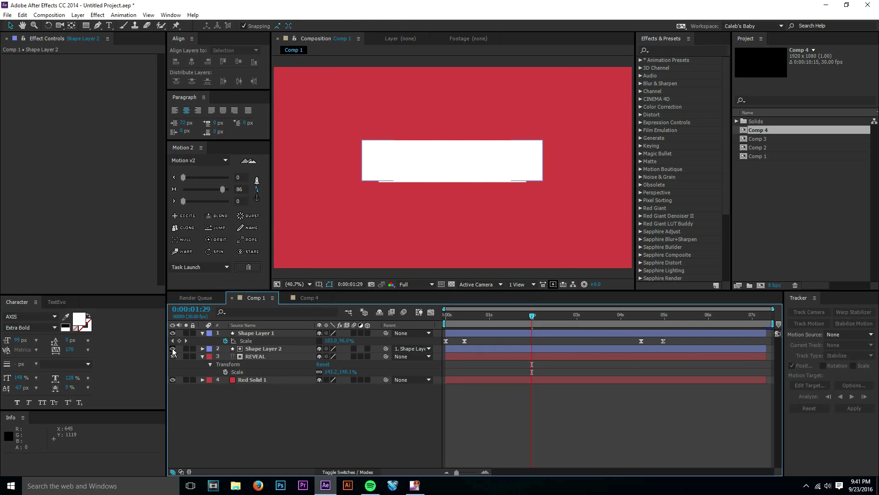
click(172, 348)
click(172, 349)
click(173, 349)
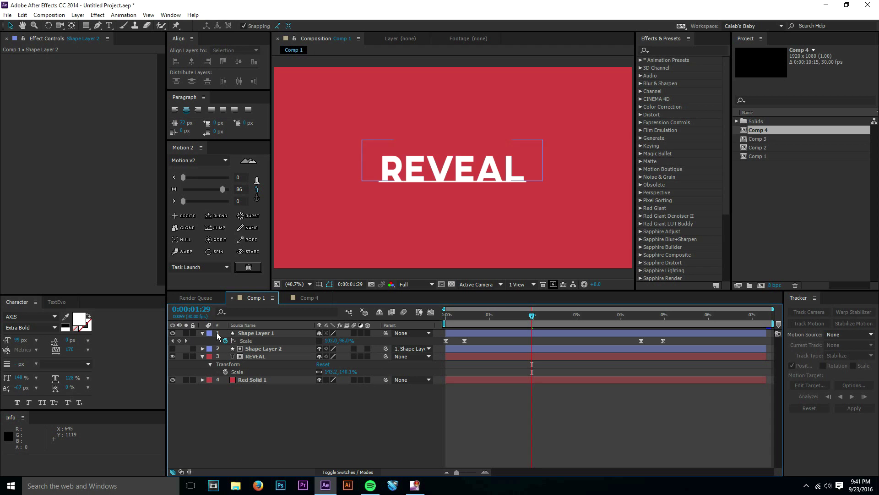
right_click(261, 332)
click(248, 333)
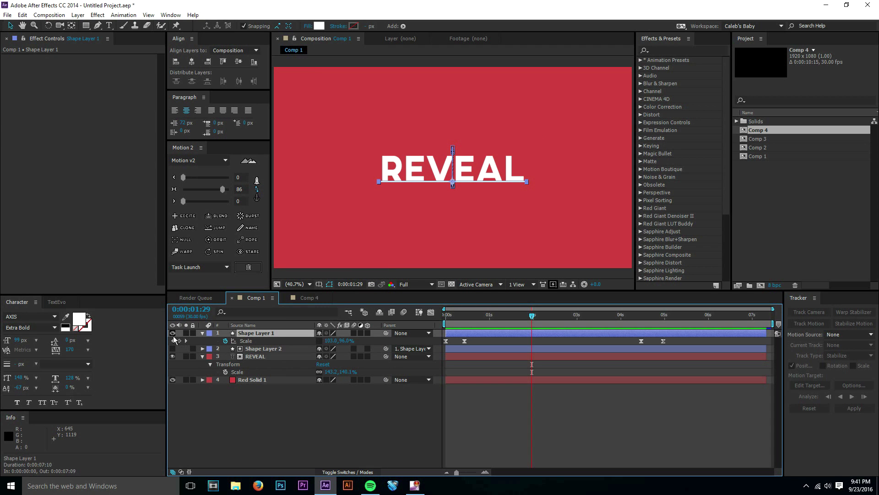
click(307, 297)
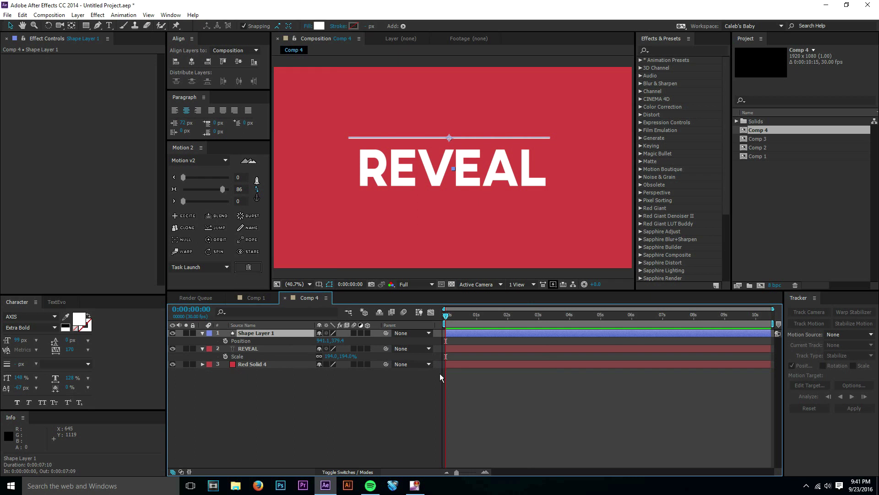
Add Shape Layer 2 with a rectangle from the line's left end up past the frame top.
click(482, 387)
click(274, 334)
click(84, 14)
mouse_move(93, 26)
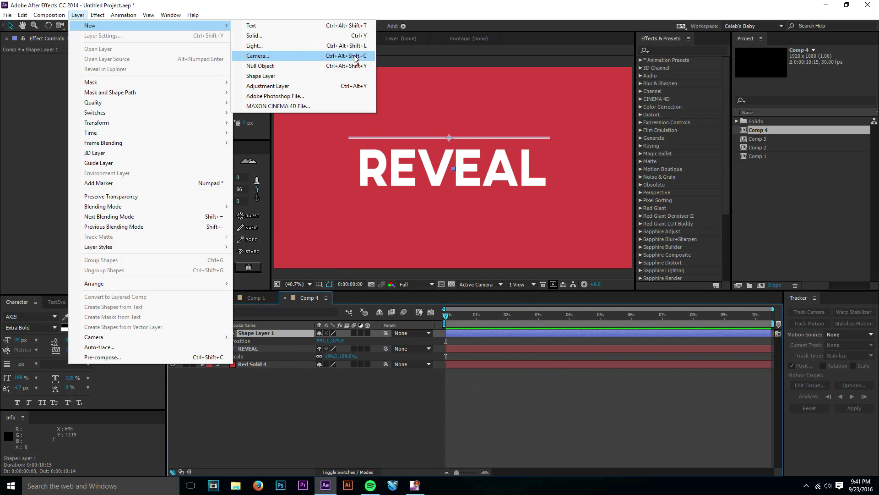
click(261, 76)
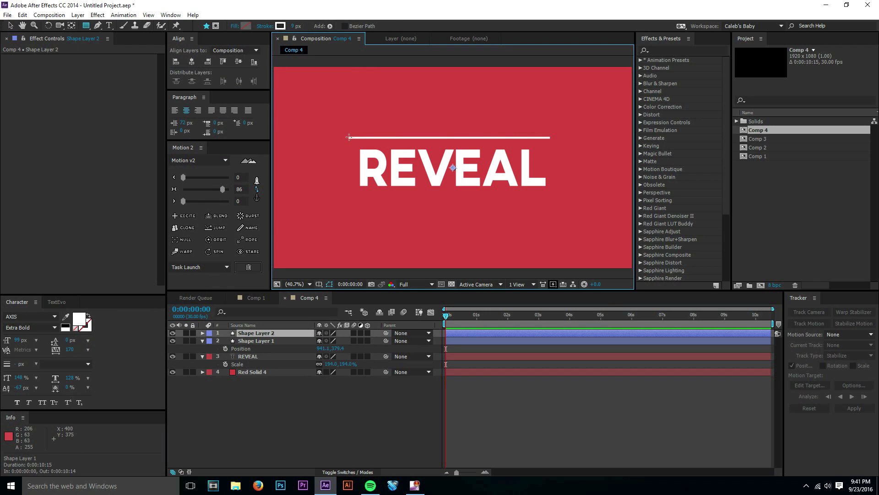
drag(349, 138, 553, 57)
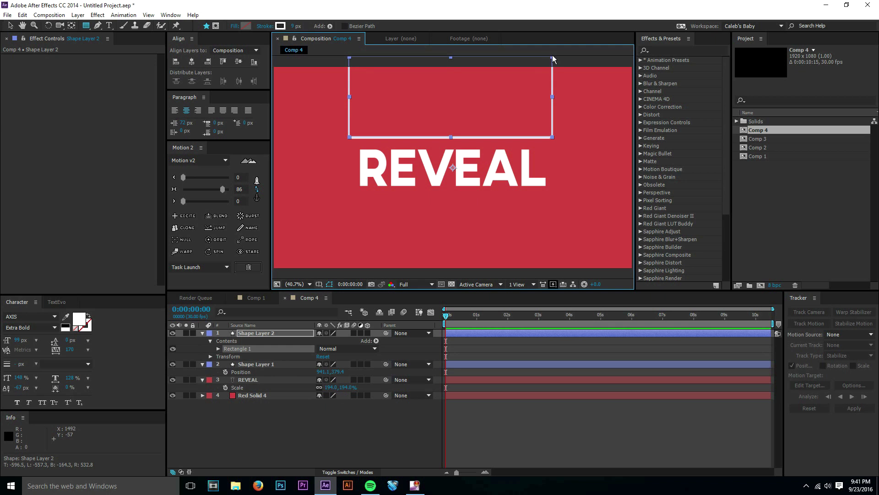
Remove the rectangle's stroke and give it a light blue fill (#2B8CD0).
click(267, 27)
click(16, 25)
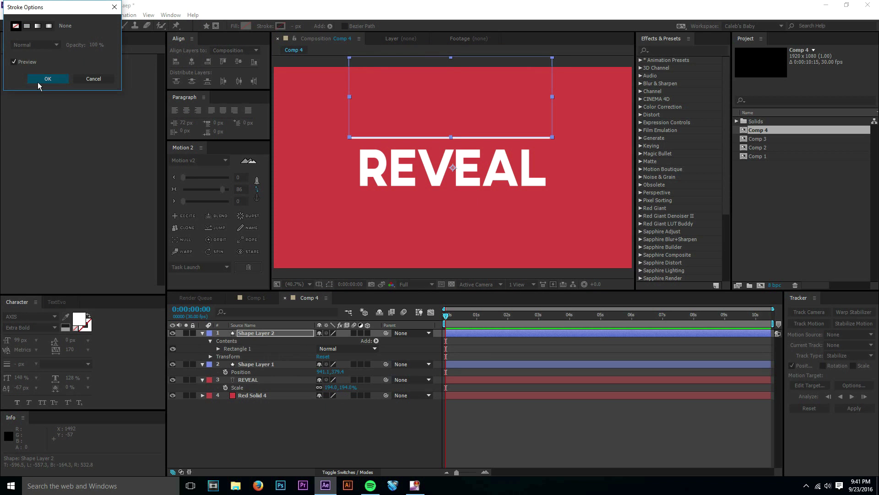
click(47, 79)
click(246, 25)
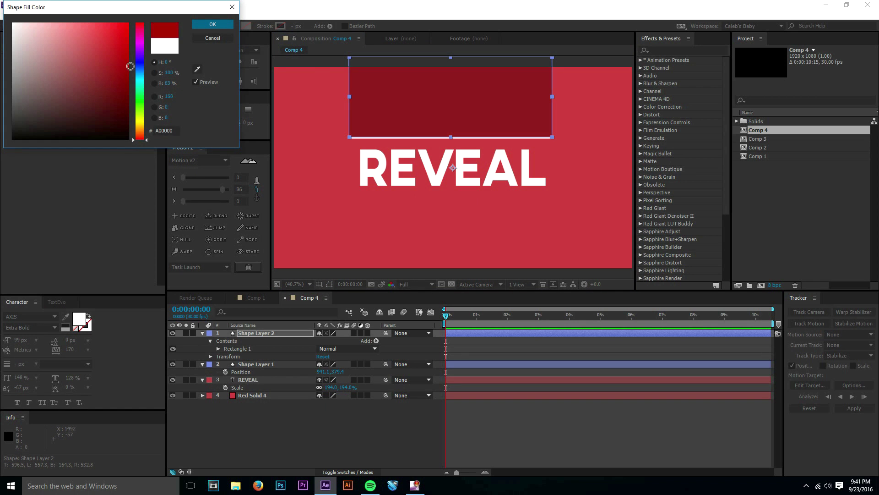
click(139, 73)
click(107, 47)
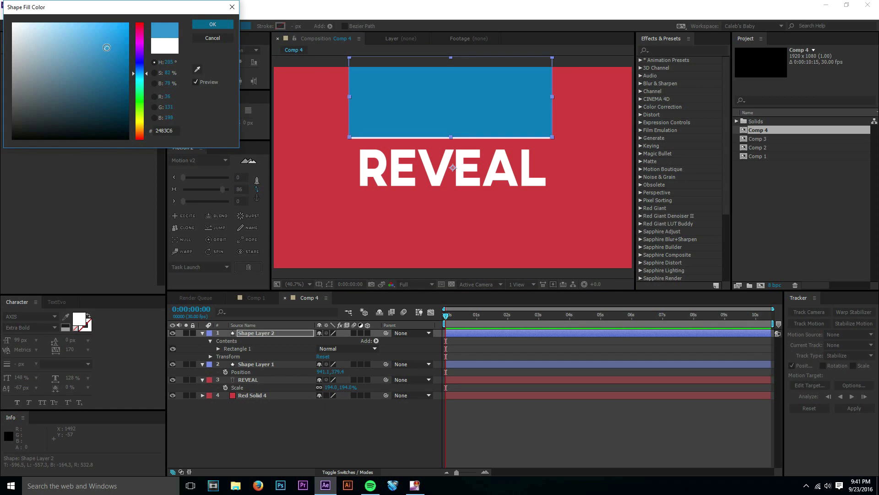
drag(106, 48, 104, 44)
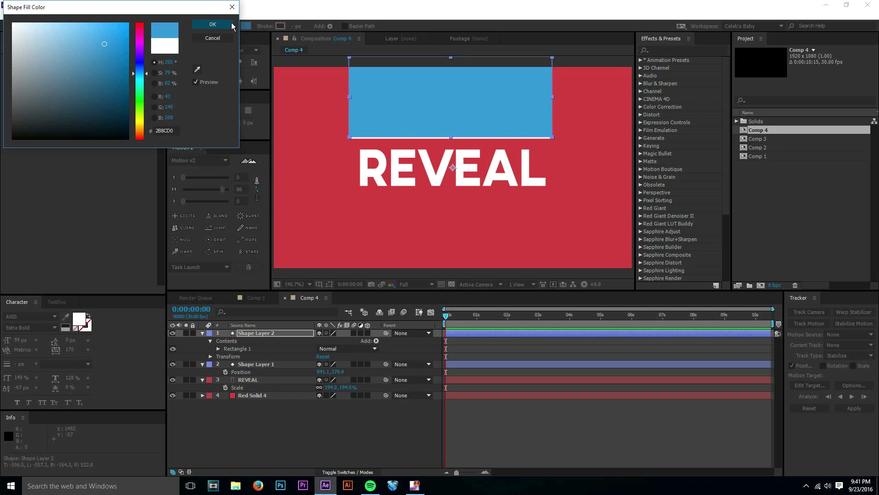
click(232, 27)
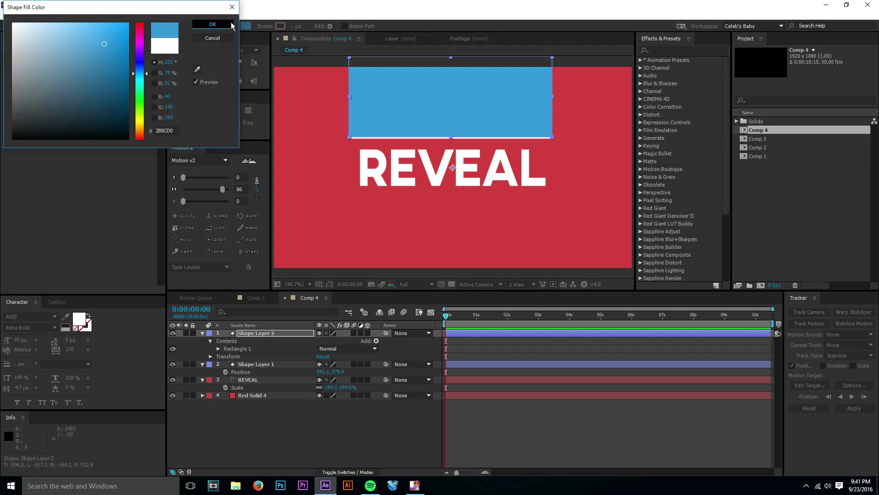
Nudge Shape Layer 2 with the arrow keys while checking it at 100% zoom.
click(282, 331)
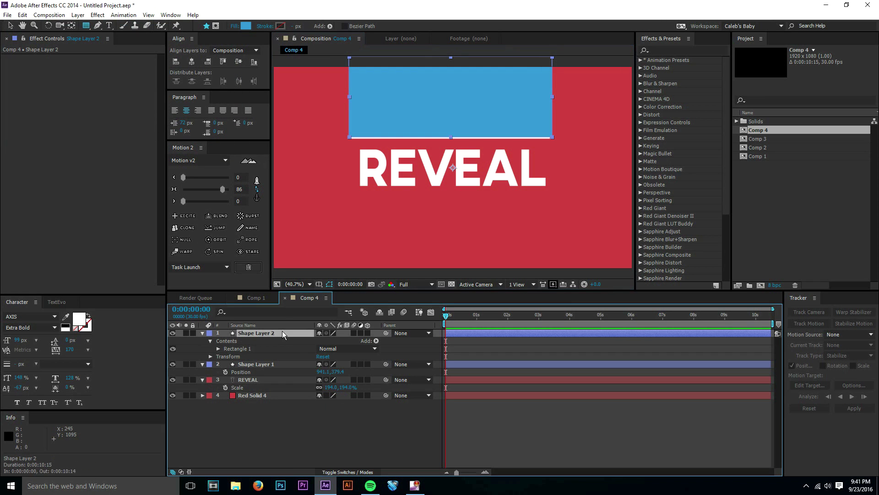
key(Down)
key(Down)
key(Down)
key(Down)
key(Down)
key(Down)
key(Up)
key(Up)
key(Up)
key(Up)
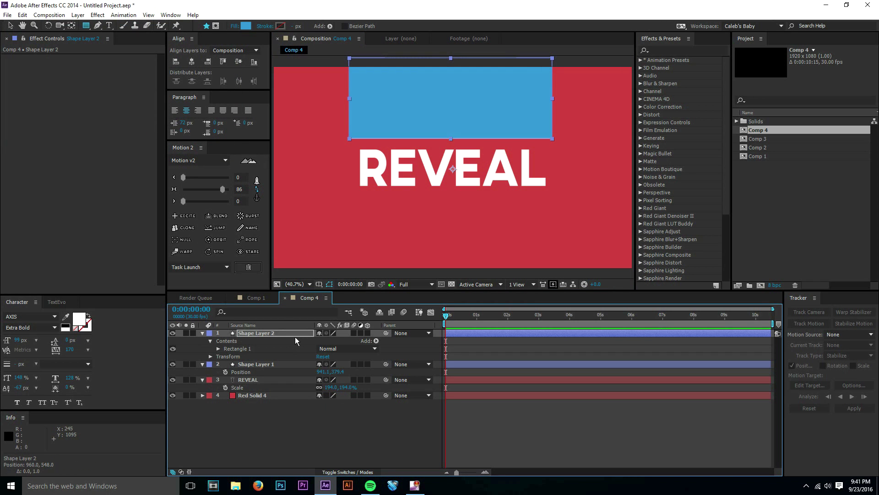
key(period)
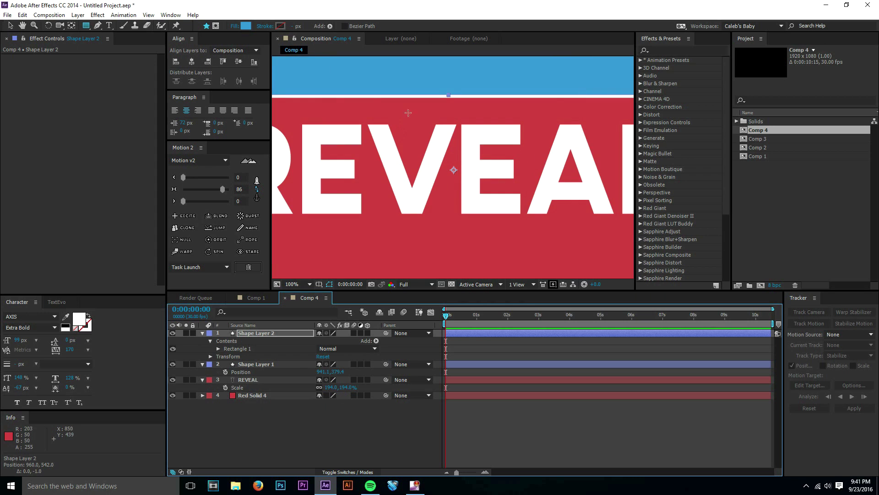
key(Up)
key(Up)
key(Up)
key(Up)
key(Up)
key(Up)
key(Up)
key(Up)
key(Up)
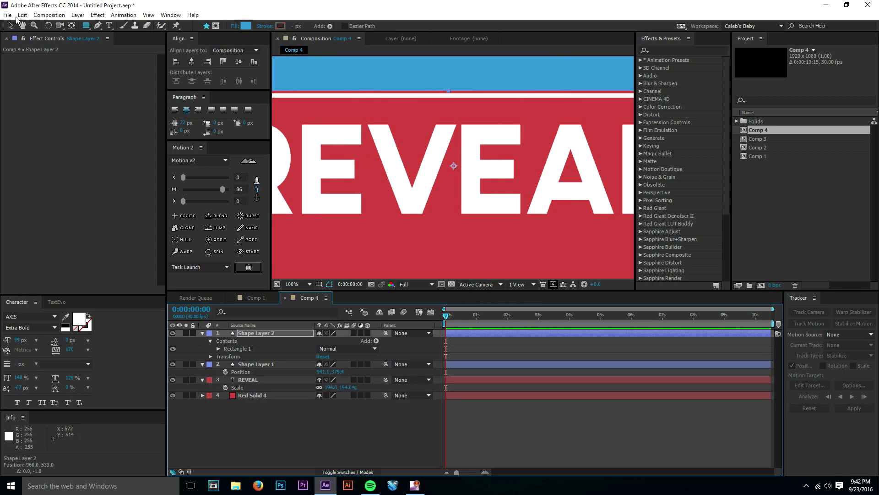
key(v)
key(comma)
scroll(449, 130, down, 3)
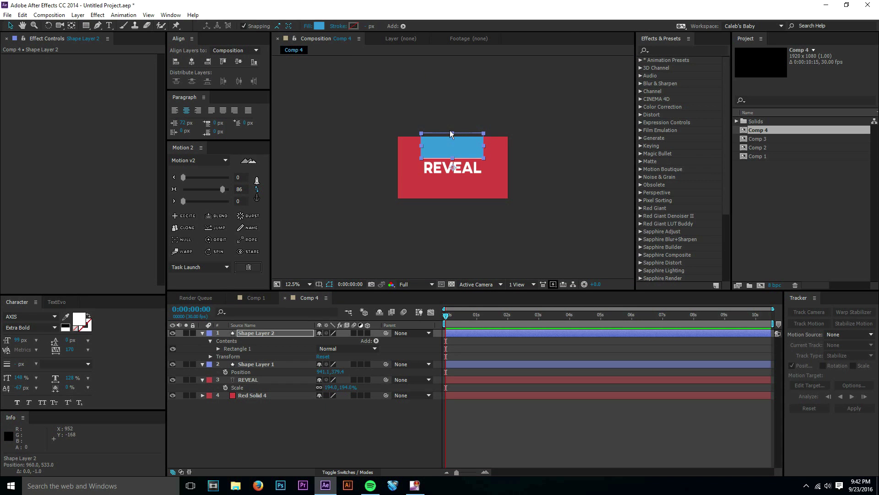
scroll(445, 139, up, 3)
scroll(446, 111, up, 2)
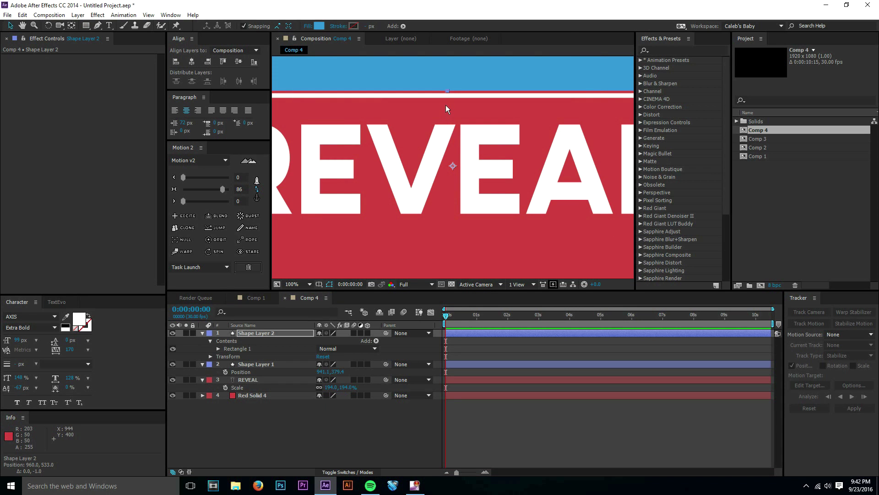
Fine-tune the rectangle's bottom edge onto the white line, then fit the composition in the viewer.
key(Down)
key(Down)
key(Down)
key(Down)
key(Down)
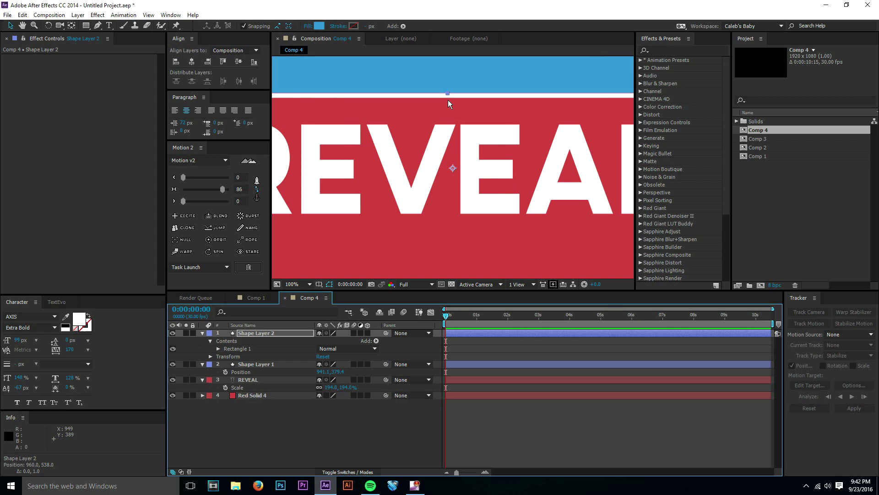
key(Down)
key(Down)
key(Down)
key(Down)
key(Down)
key(Down)
key(Down)
key(Down)
key(Down)
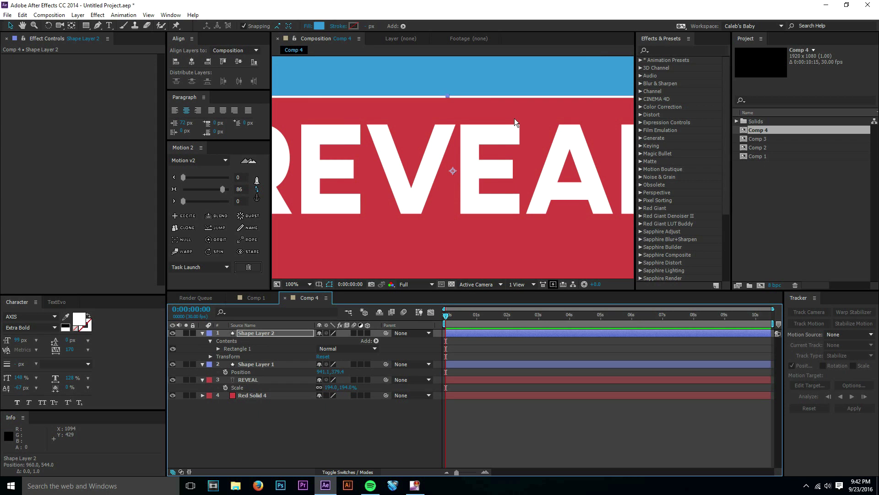
key(Down)
key(Down)
key(Up)
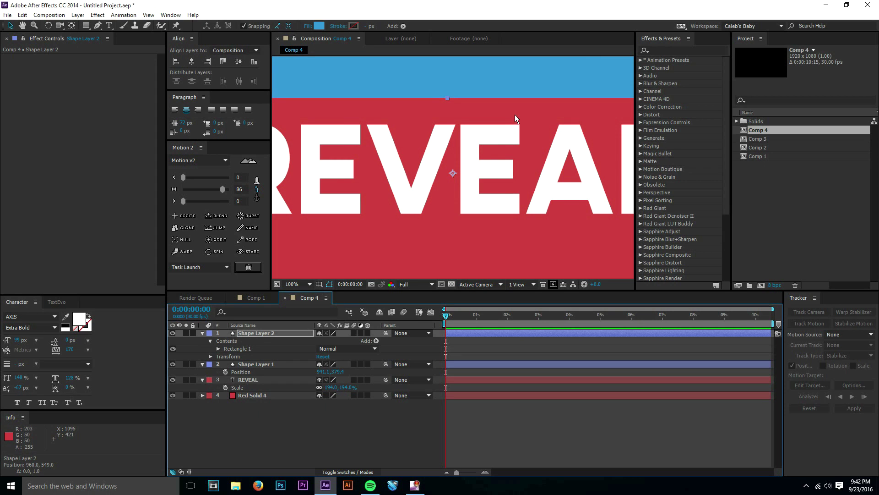
key(Up)
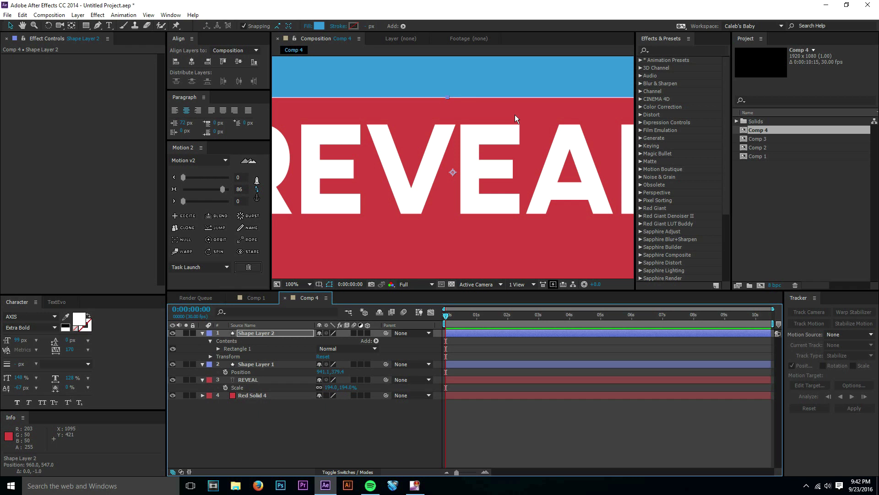
key(Down)
key(Down)
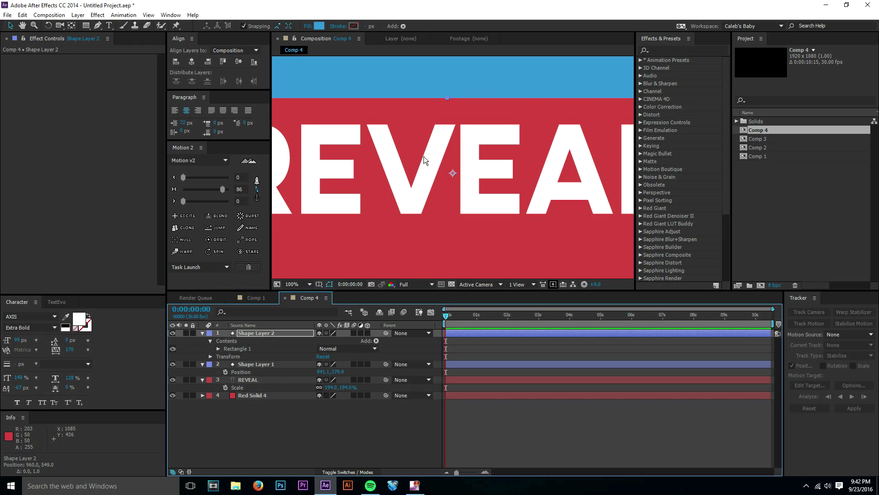
click(296, 284)
click(305, 303)
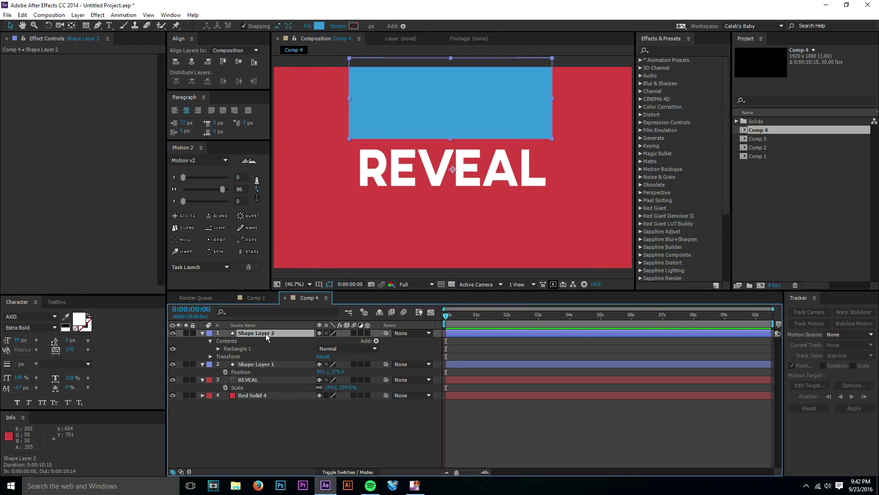
Move Shape Layer 2 below Shape Layer 1 in the layer stack.
drag(266, 333, 275, 362)
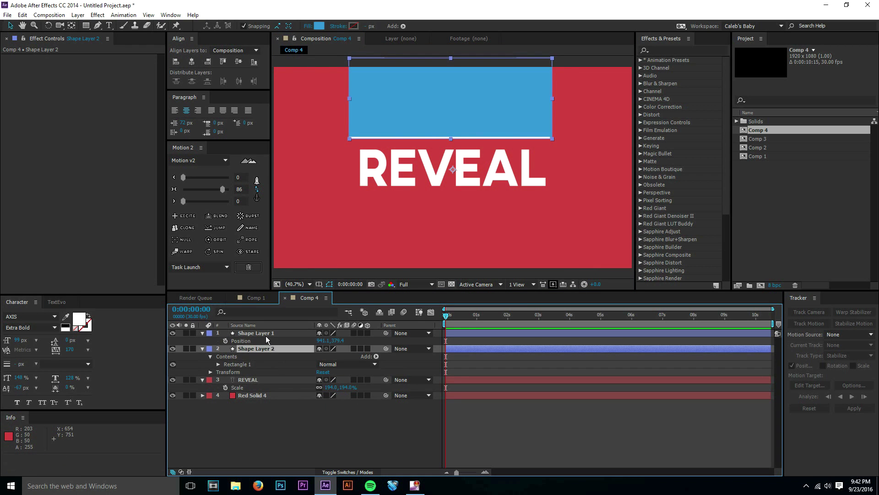
click(247, 333)
key(F2)
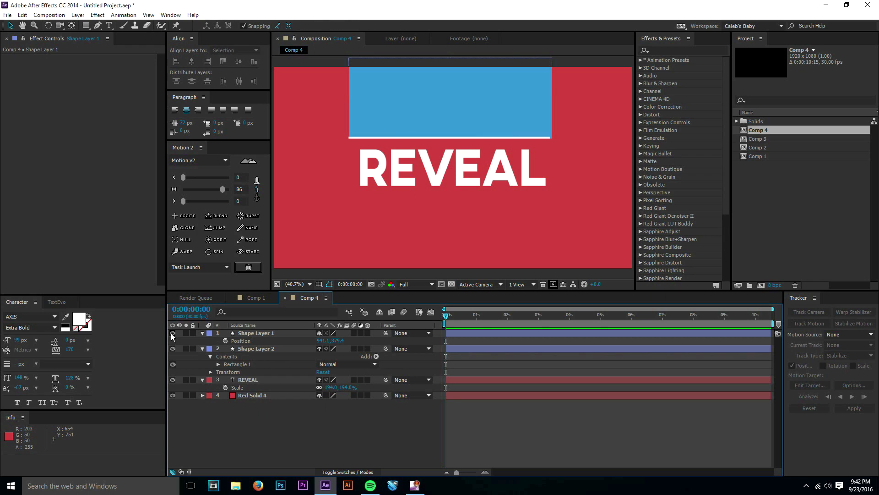
Set REVEAL's track matte to Alpha Matte "Shape Layer 2".
click(284, 380)
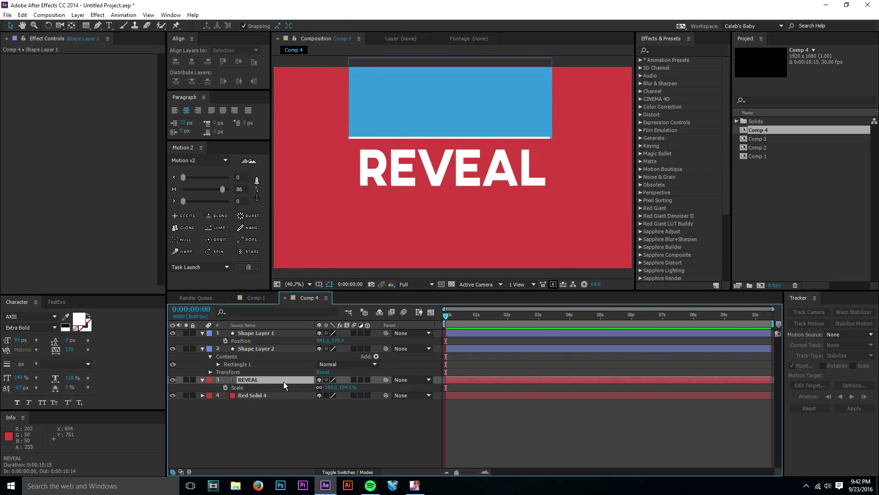
click(346, 472)
click(360, 468)
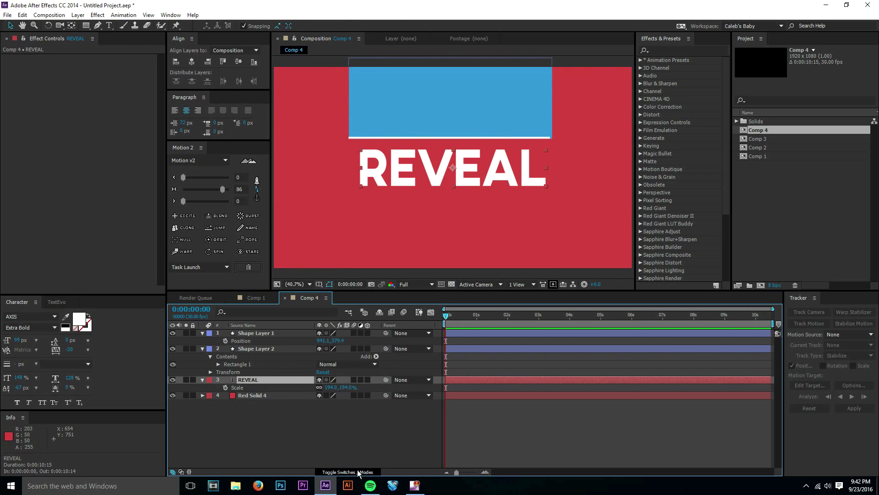
click(357, 467)
click(371, 380)
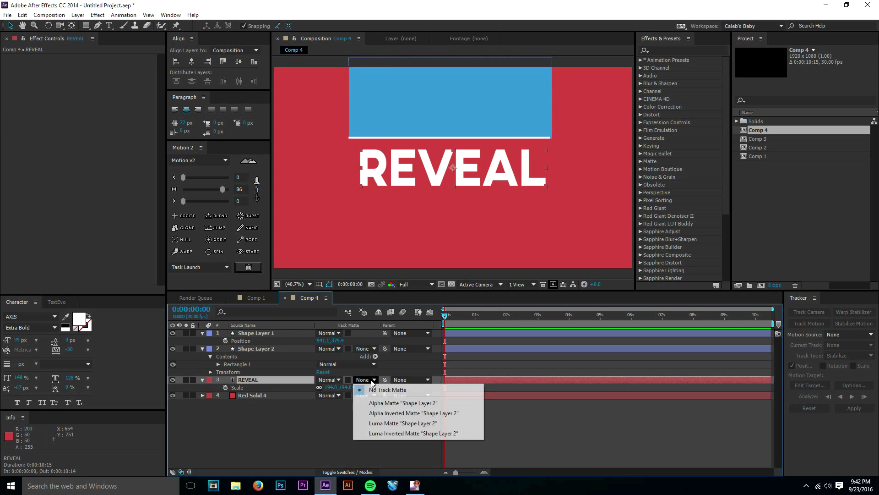
click(379, 401)
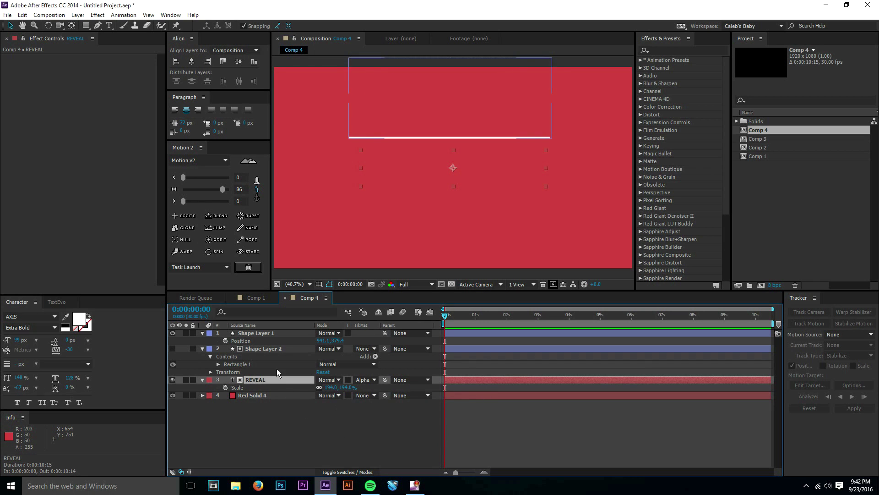
click(264, 349)
Toggle the blue box's visibility to check its placement, leaving it hidden.
click(173, 348)
click(173, 348)
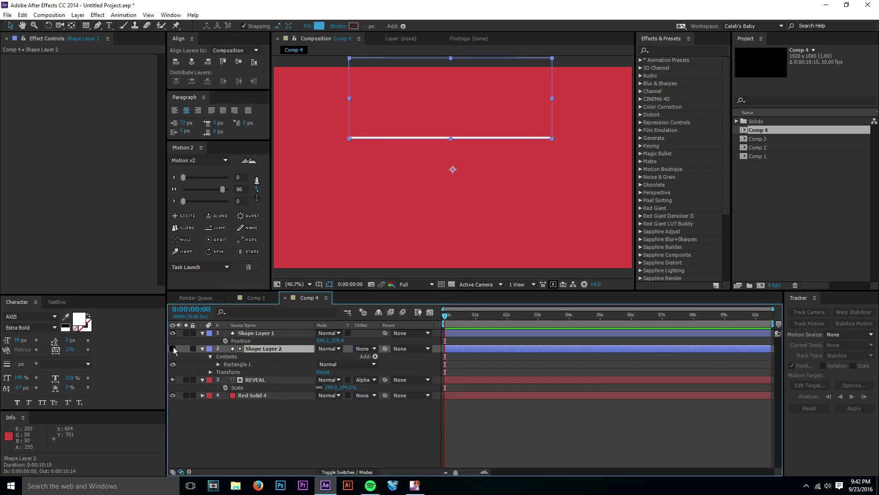
click(173, 348)
click(175, 350)
Parent Shape Layer 2 to Shape Layer 1 and drag the line down below REVEAL.
click(347, 472)
drag(386, 348, 257, 333)
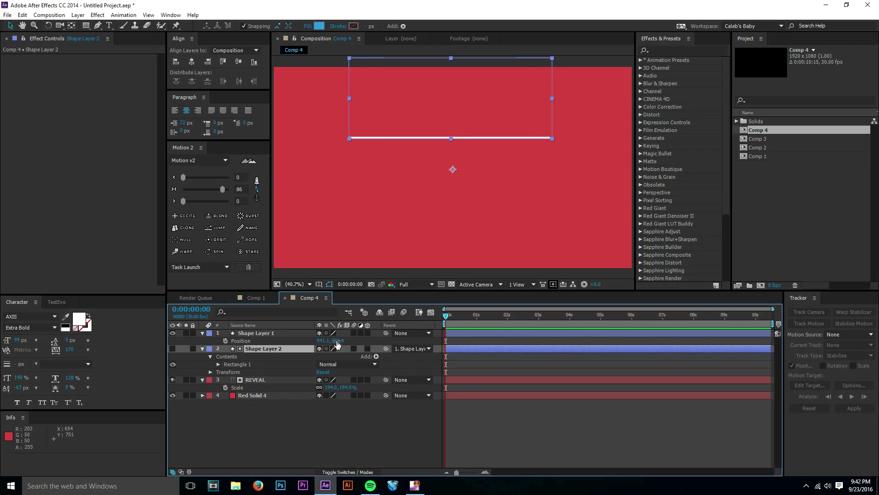
drag(339, 340, 478, 339)
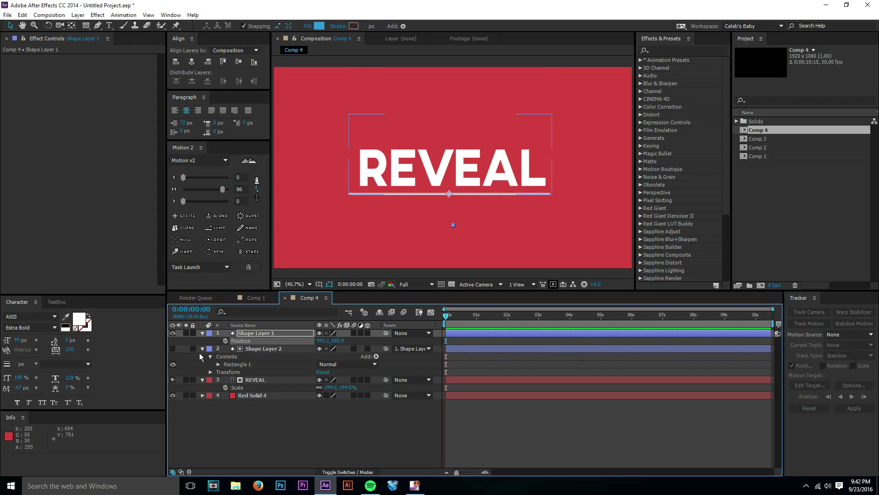
Toggle Shape Layer 2's visibility to check the blue matte box over REVEAL.
click(172, 348)
click(173, 348)
click(173, 349)
click(173, 349)
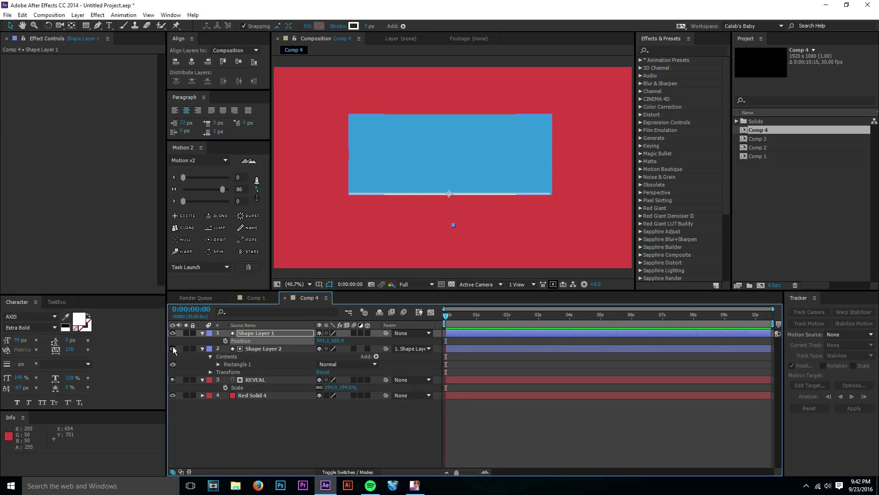
click(173, 348)
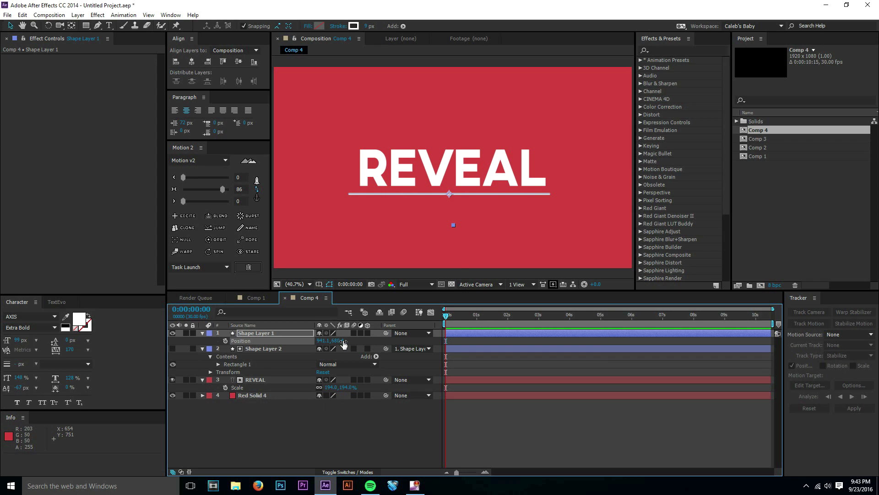
Scrub Shape Layer 1's Position Y to raise the white line over REVEAL, rechecking the box.
drag(344, 343, 419, 161)
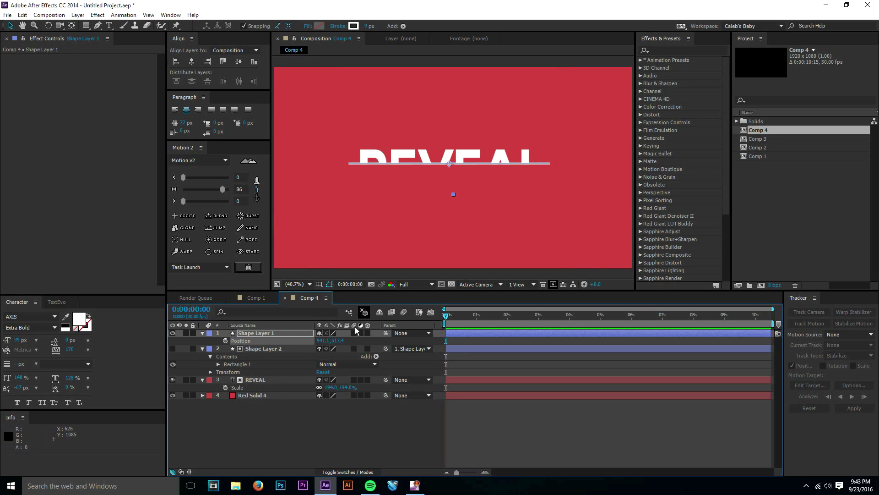
drag(338, 343, 170, 351)
click(172, 349)
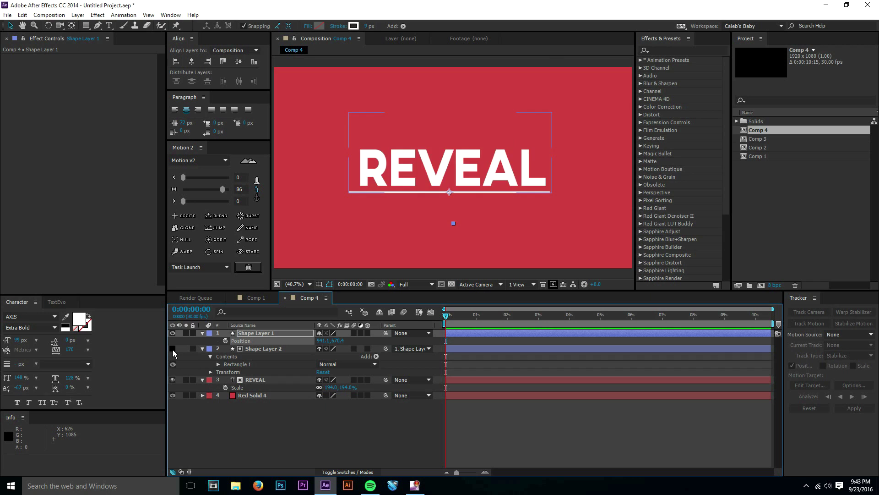
click(172, 348)
Nudge the white line back to about Y 654.4, just beneath REVEAL's letters.
click(290, 379)
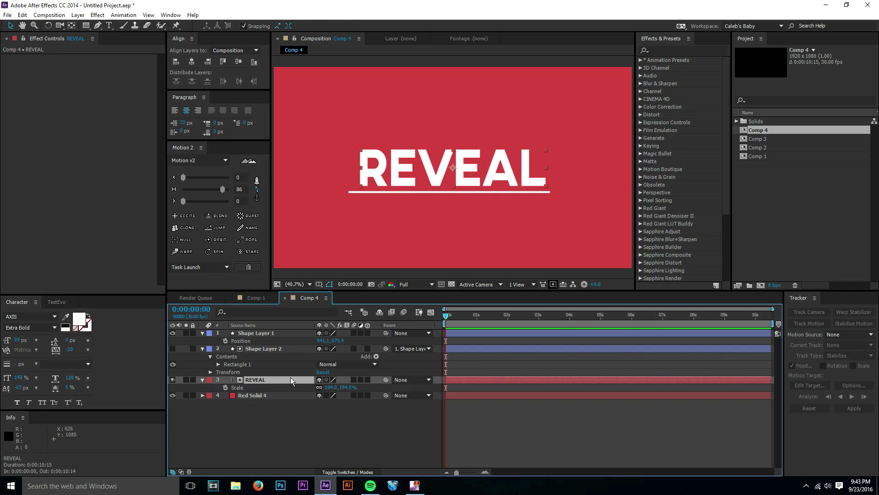
click(287, 349)
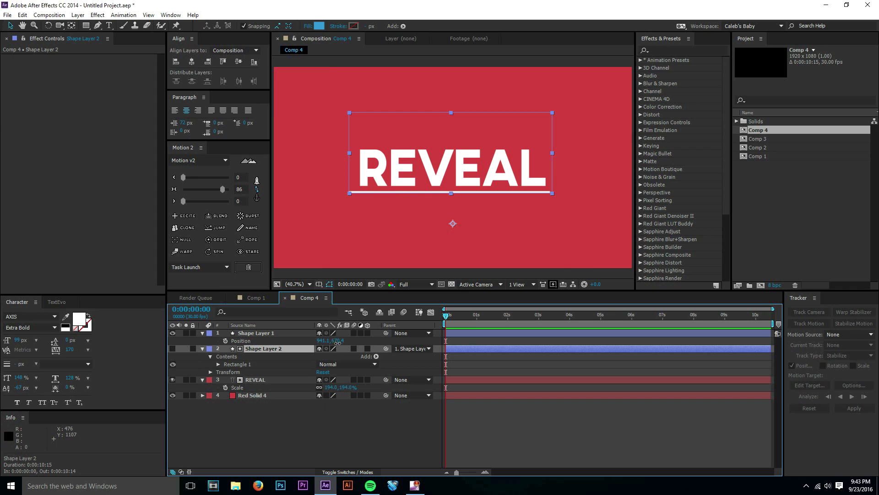
drag(338, 340, 353, 324)
click(355, 333)
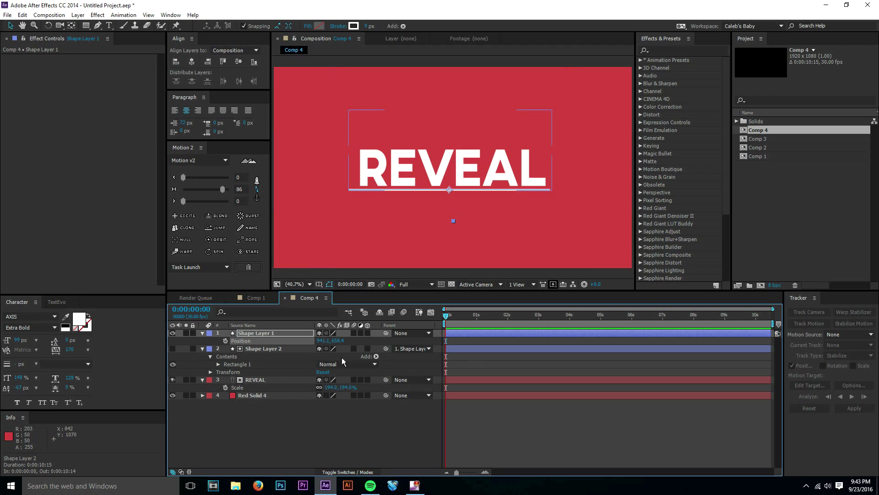
Scrub the white line's Position Y to about 428 so REVEAL is hidden.
click(338, 340)
drag(338, 340, 239, 338)
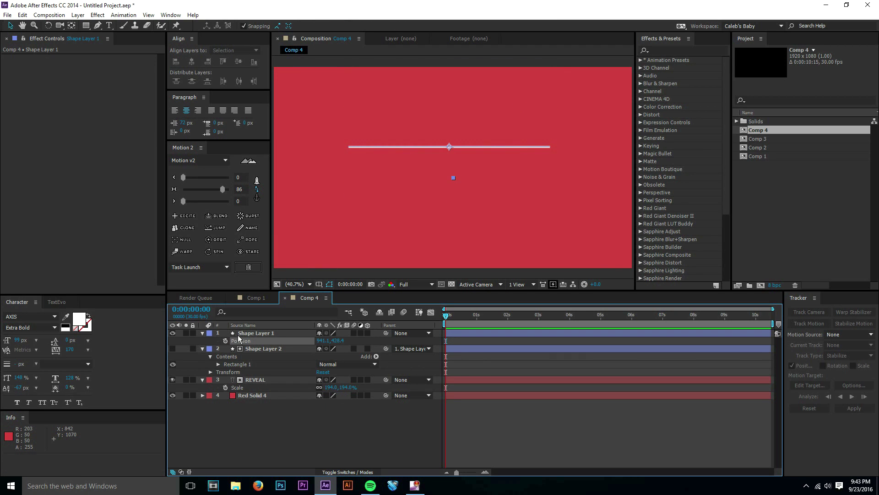
click(240, 334)
Rename the line layer 'White Line' and the blue box layer 'Ivisibox'.
right_click(242, 334)
click(284, 467)
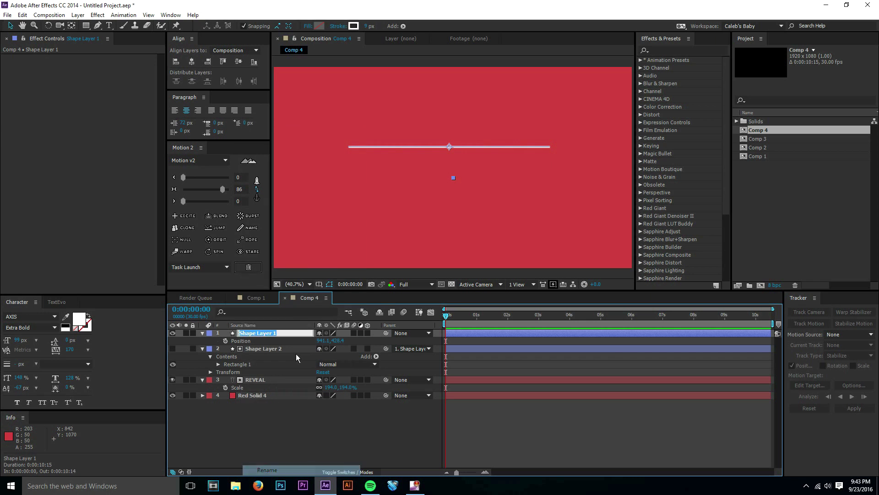
text(White Li)
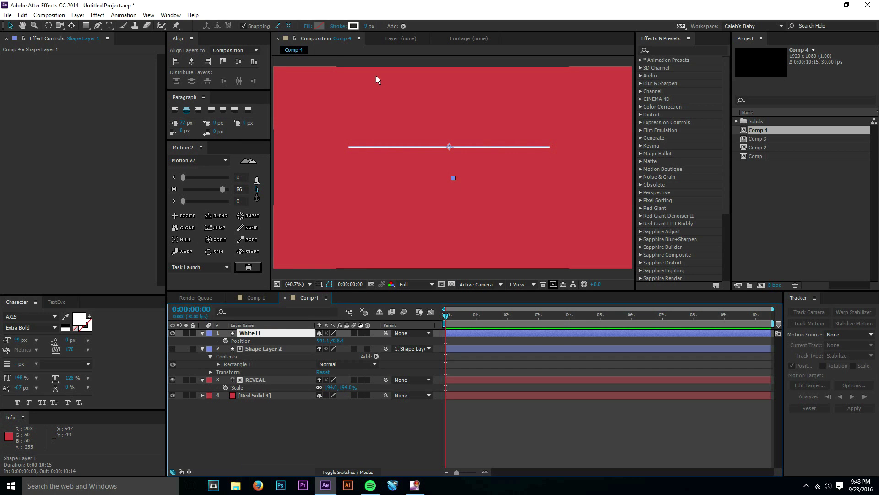
text(ne)
key(Return)
click(296, 347)
right_click(295, 347)
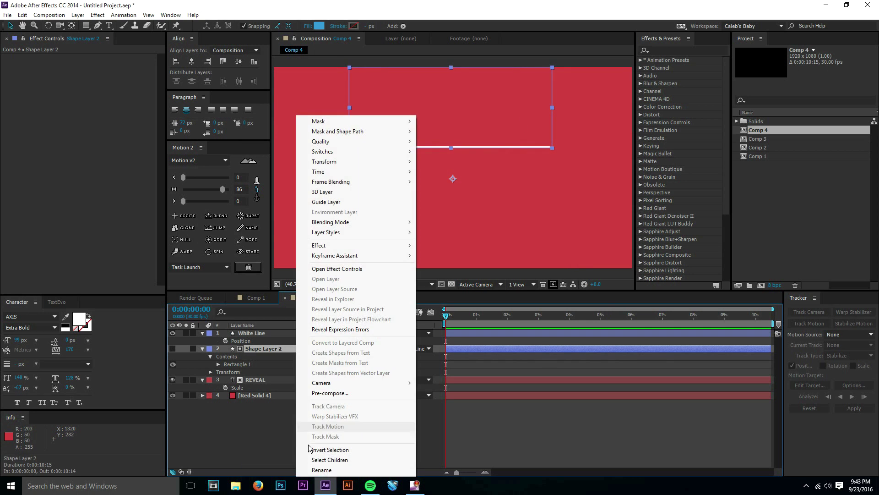
click(304, 469)
key(BackSpace)
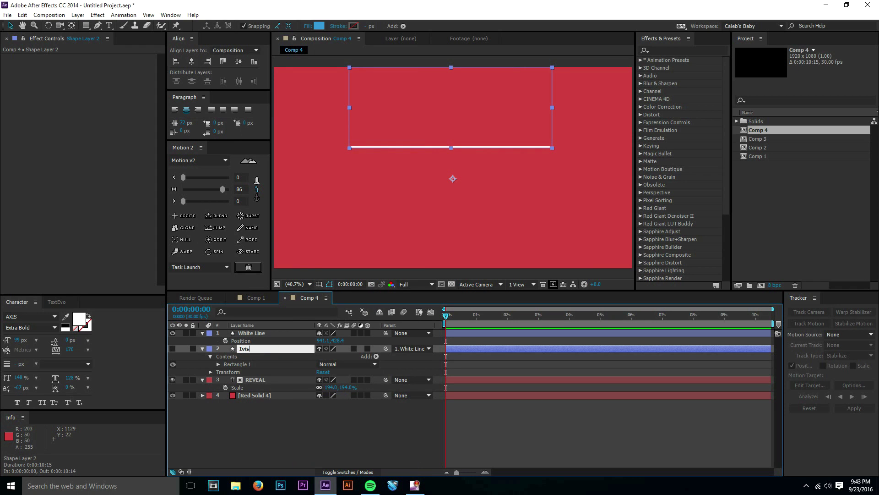
text(Ivisibox)
key(Return)
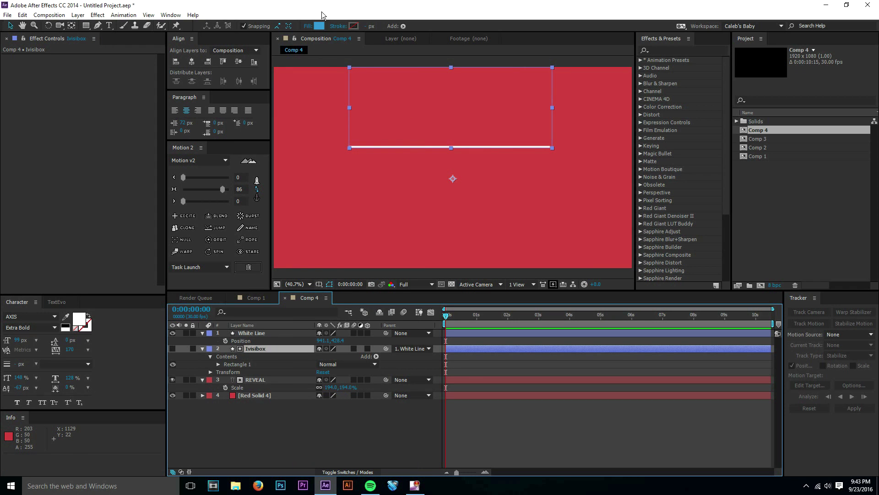
Keyframe White Line's Position from 0s to 0:00:18, moving it to Y 678.4 with Easy Ease.
click(272, 378)
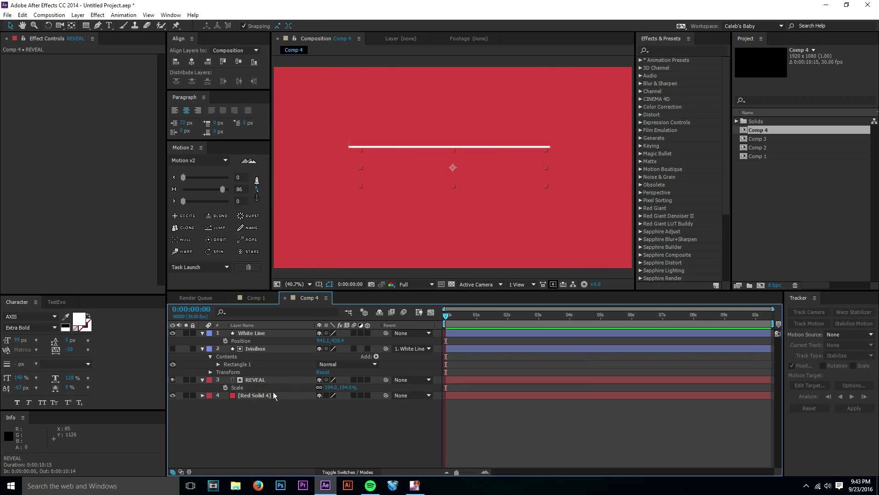
click(257, 333)
click(226, 341)
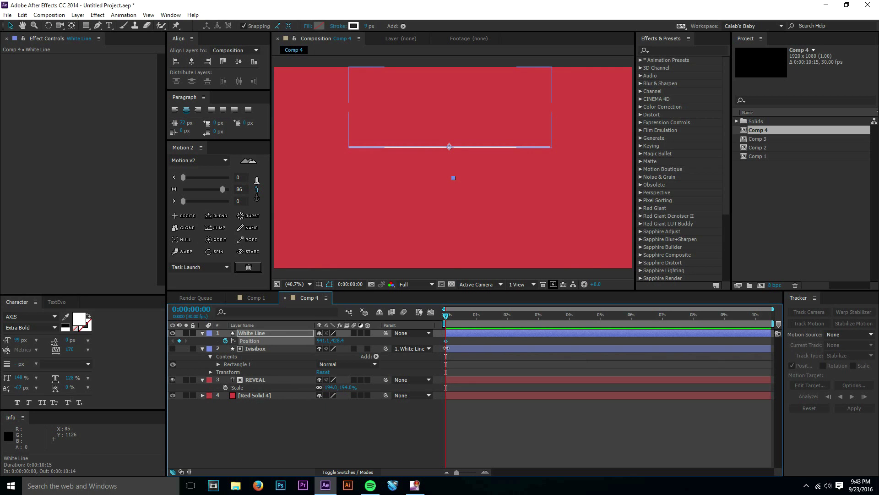
scroll(443, 332, up, 2)
drag(451, 326, 483, 326)
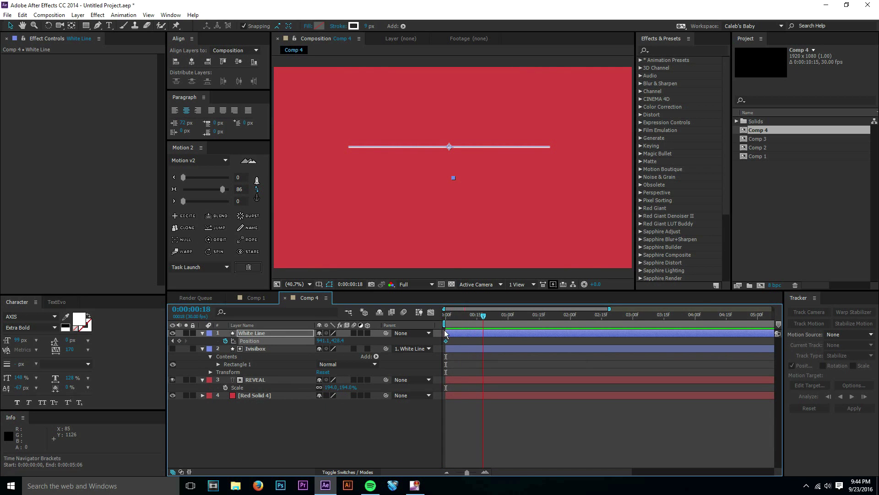
key(alt+shift+p)
drag(345, 344, 436, 356)
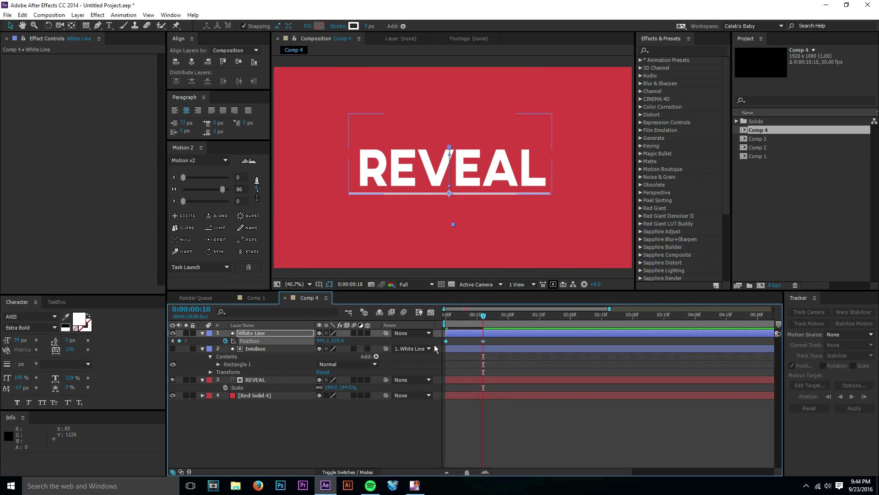
key(F9)
Return to the start and preview the reveal animation.
click(516, 344)
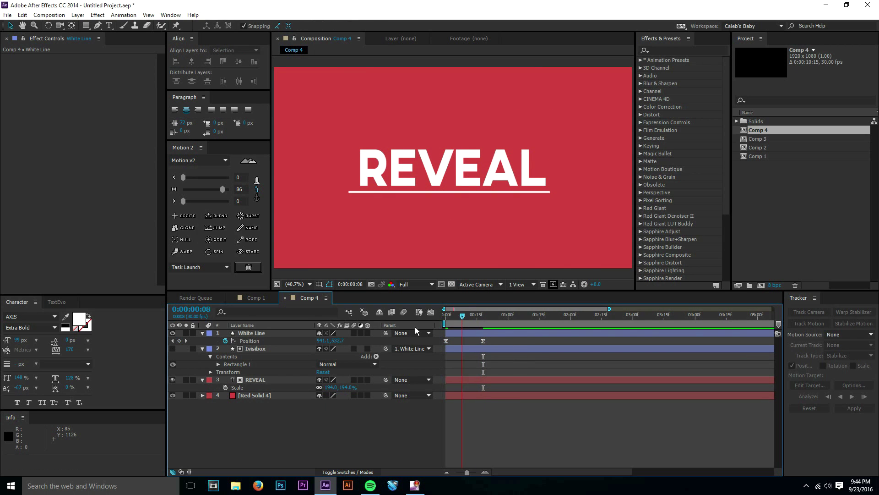
drag(483, 315, 400, 322)
key(space)
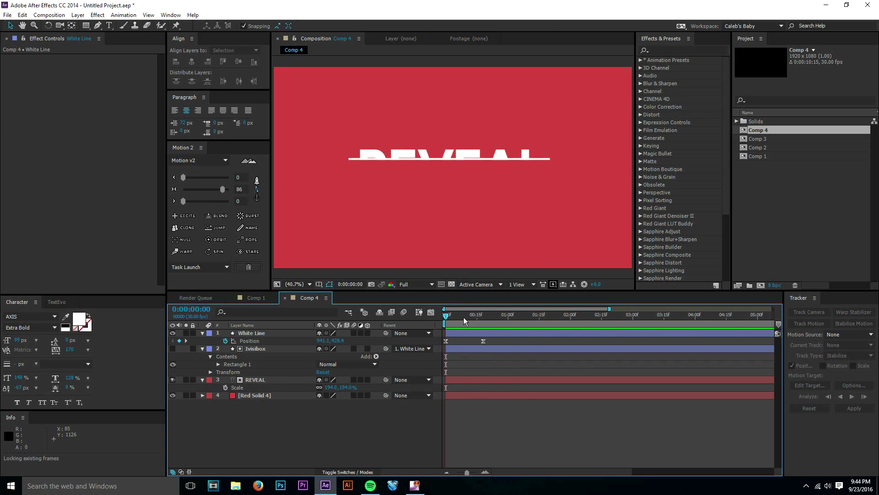
key(space)
key(space)
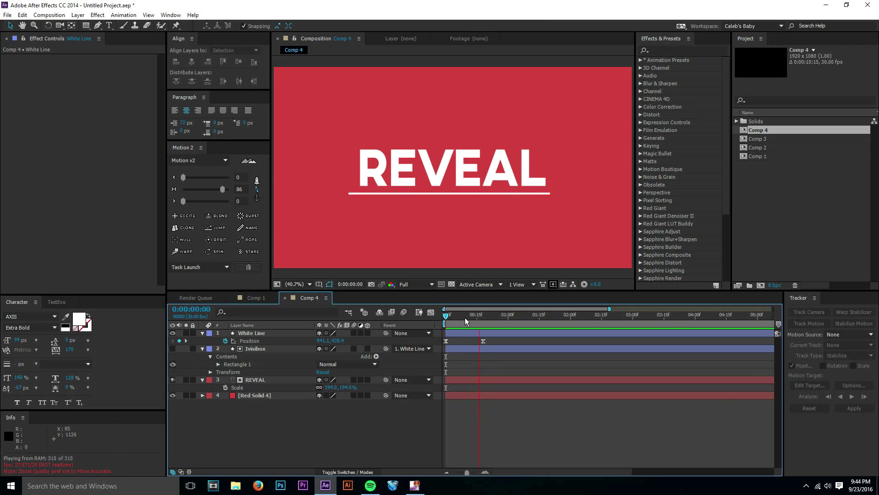
drag(463, 321, 471, 324)
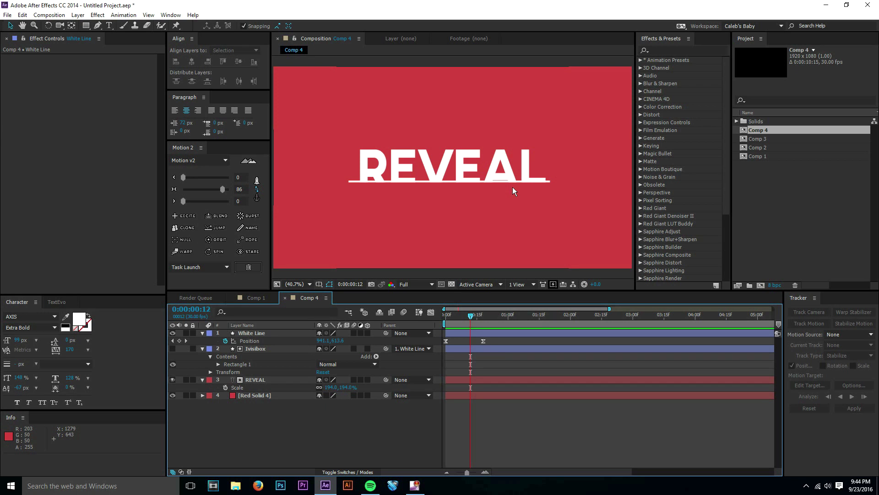
mouse_move(474, 323)
mouse_down()
mouse_move(503, 320)
mouse_move(448, 331)
mouse_move(495, 320)
mouse_move(452, 325)
mouse_move(468, 323)
mouse_up()
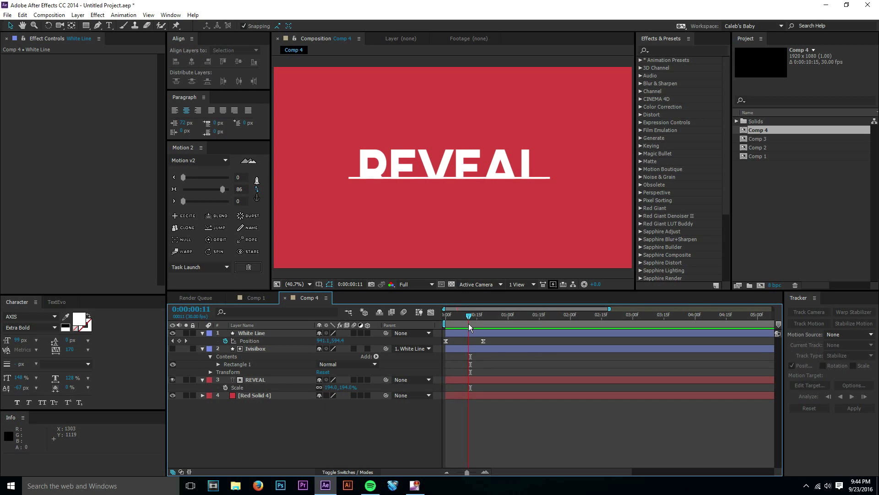